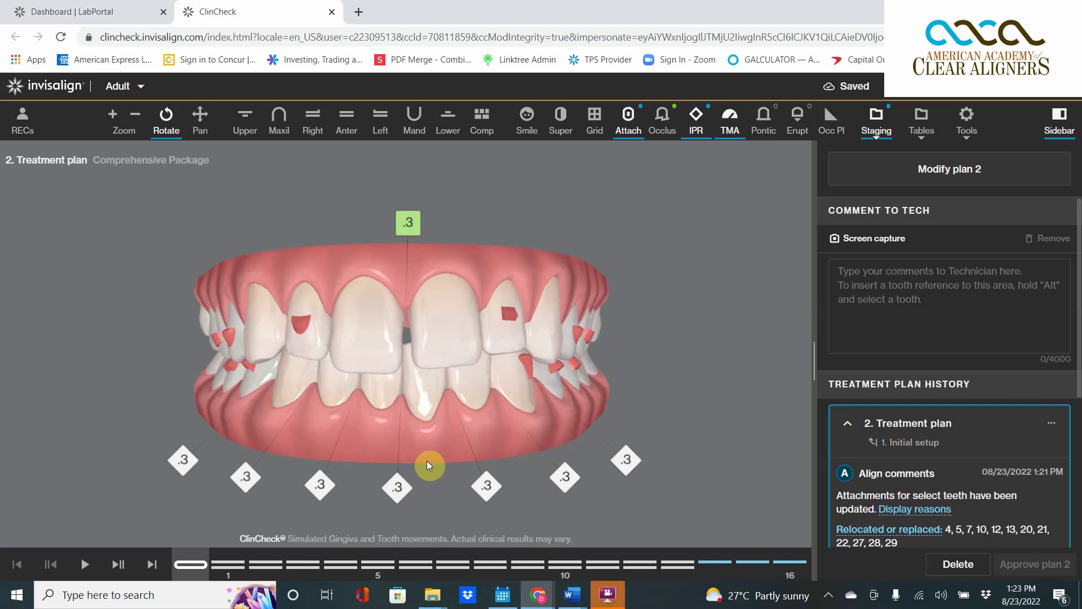
- Review the Bolton analysis for treatment plan 2 and close it
{"action": "left_click_drag", "start_coordinate": [397, 351], "coordinate": [451, 346]}
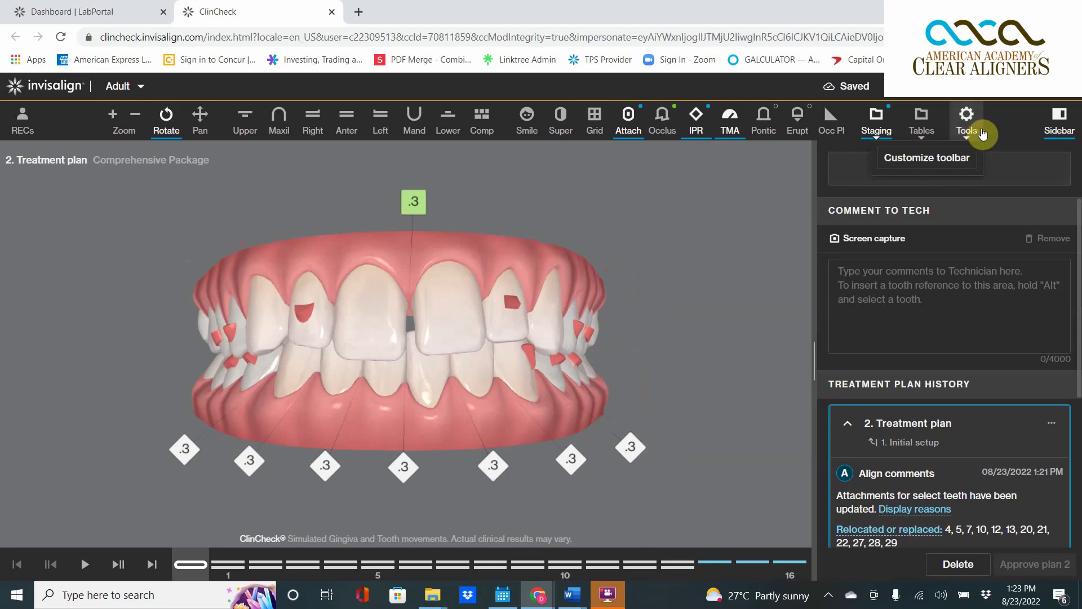
{"action": "left_click", "coordinate": [927, 127]}
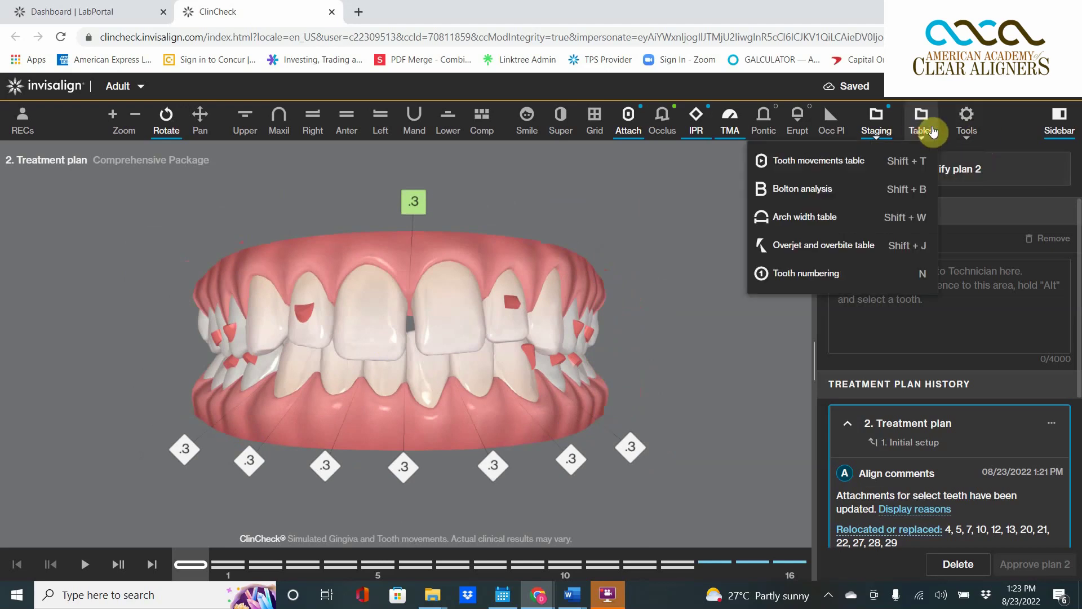
{"action": "left_click", "coordinate": [833, 189]}
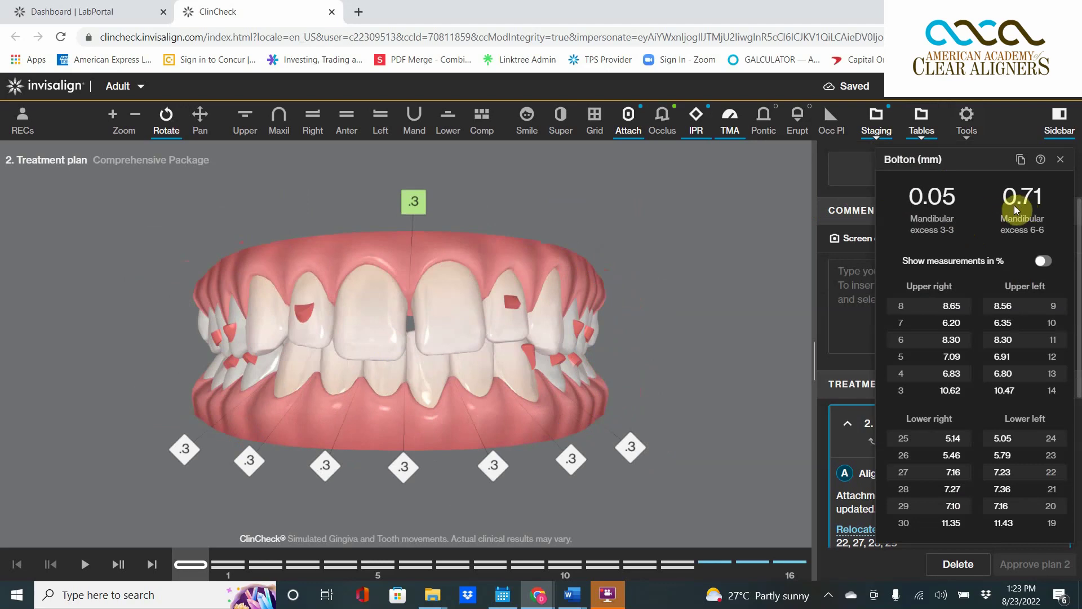
{"action": "left_click", "coordinate": [1060, 160]}
- Examine the bite from the patient's right side and the front, stepping through the treatment stages and returning to the initial stage
{"action": "left_click_drag", "start_coordinate": [500, 349], "coordinate": [557, 366]}
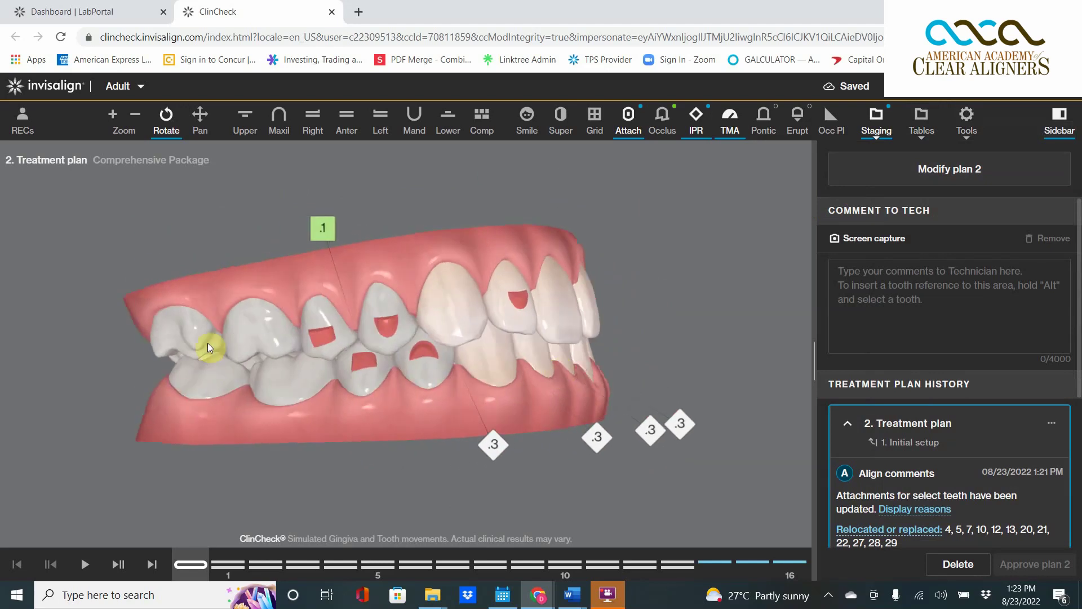
{"action": "left_click_drag", "start_coordinate": [324, 375], "coordinate": [197, 390]}
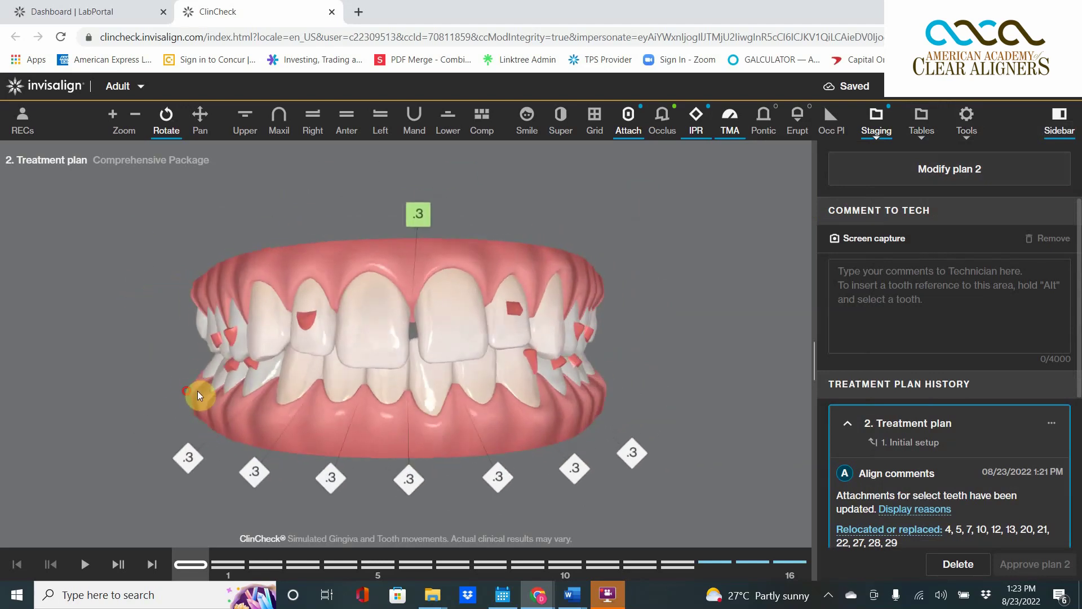
{"action": "left_click_drag", "start_coordinate": [414, 342], "coordinate": [402, 381]}
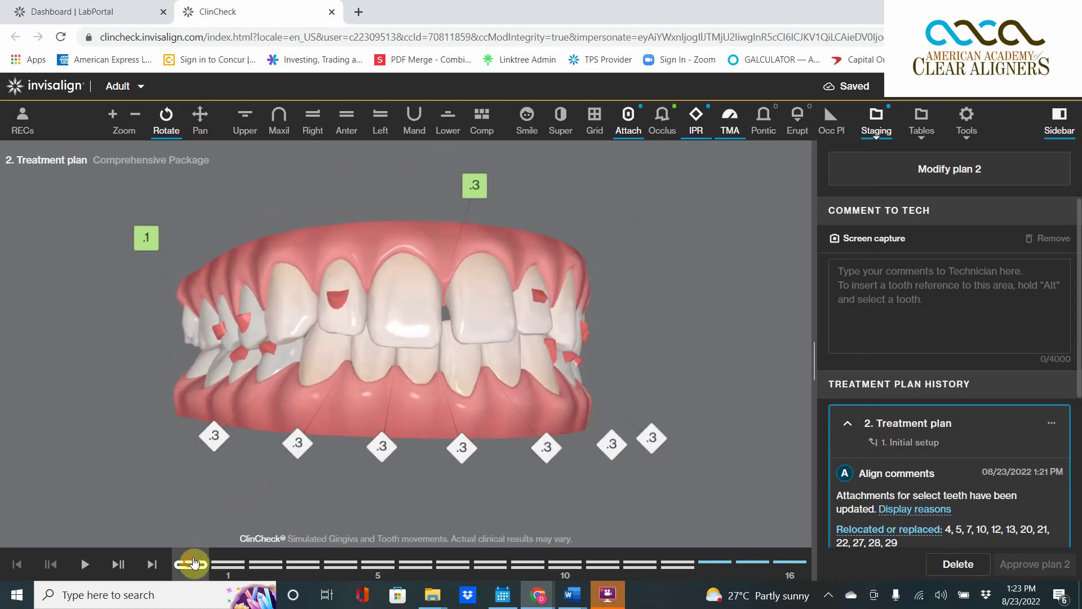
{"action": "left_click_drag", "start_coordinate": [192, 561], "coordinate": [2, 496]}
{"action": "left_click_drag", "start_coordinate": [590, 412], "coordinate": [554, 425]}
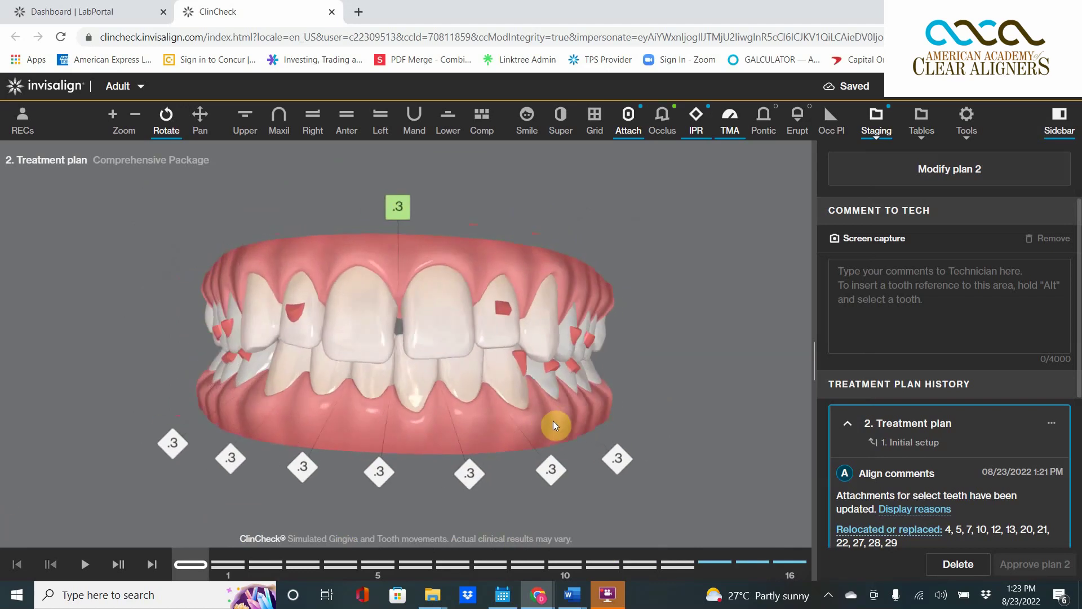
{"action": "left_click_drag", "start_coordinate": [187, 569], "coordinate": [800, 569]}
{"action": "left_click", "coordinate": [17, 563]}
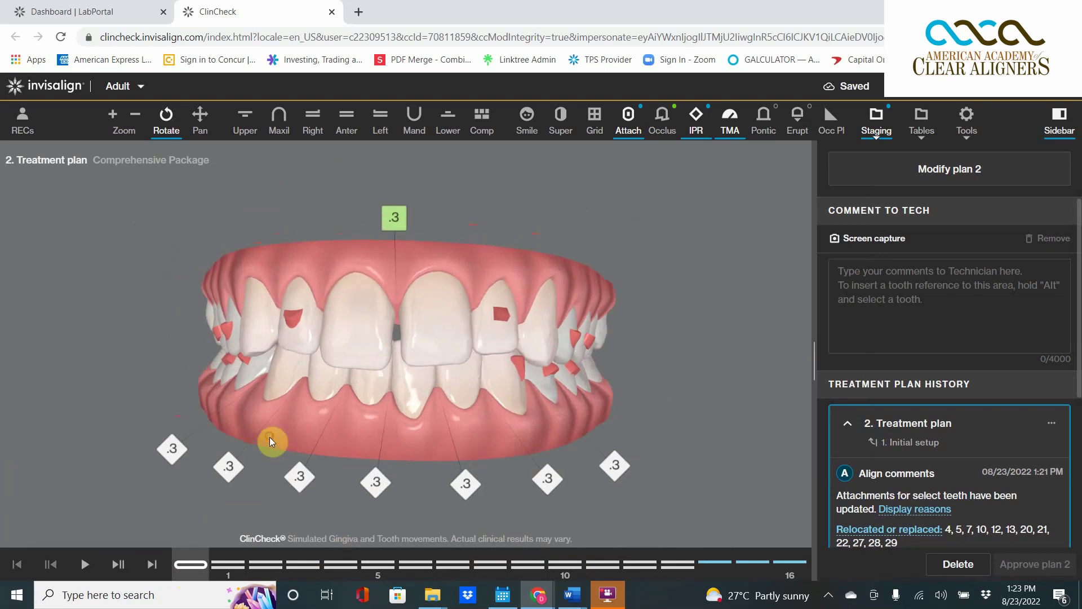
{"action": "left_click_drag", "start_coordinate": [270, 438], "coordinate": [276, 437]}
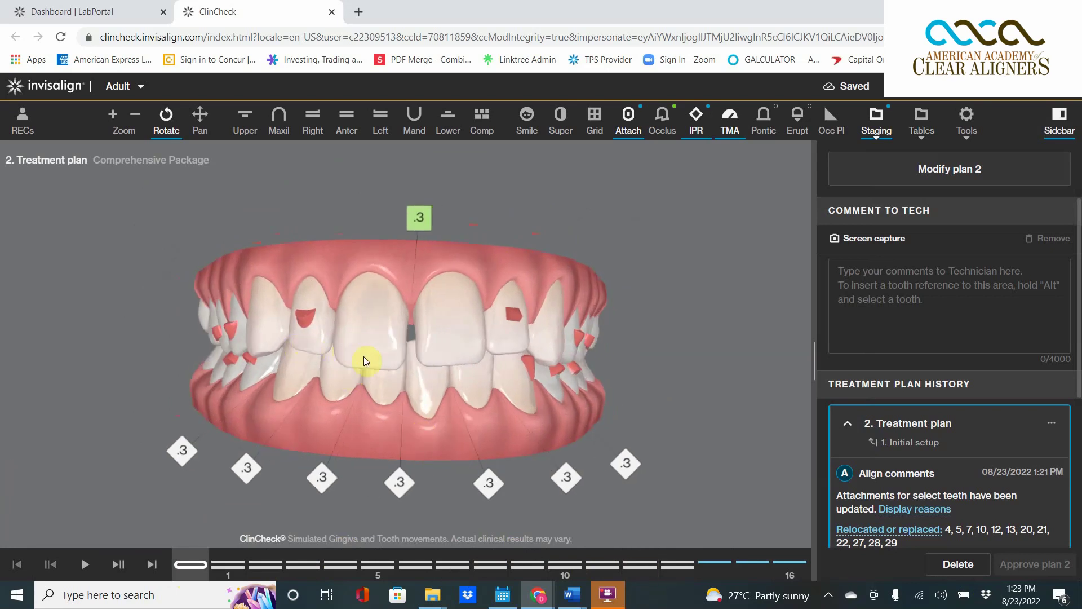
{"action": "left_click_drag", "start_coordinate": [364, 356], "coordinate": [358, 368]}
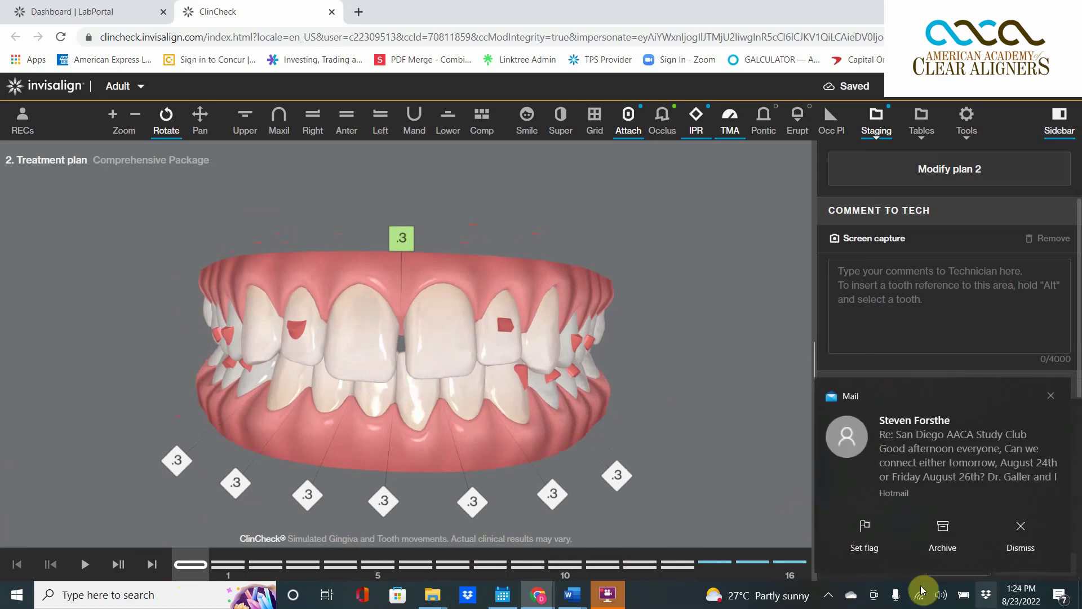
{"action": "left_click", "coordinate": [1044, 557]}
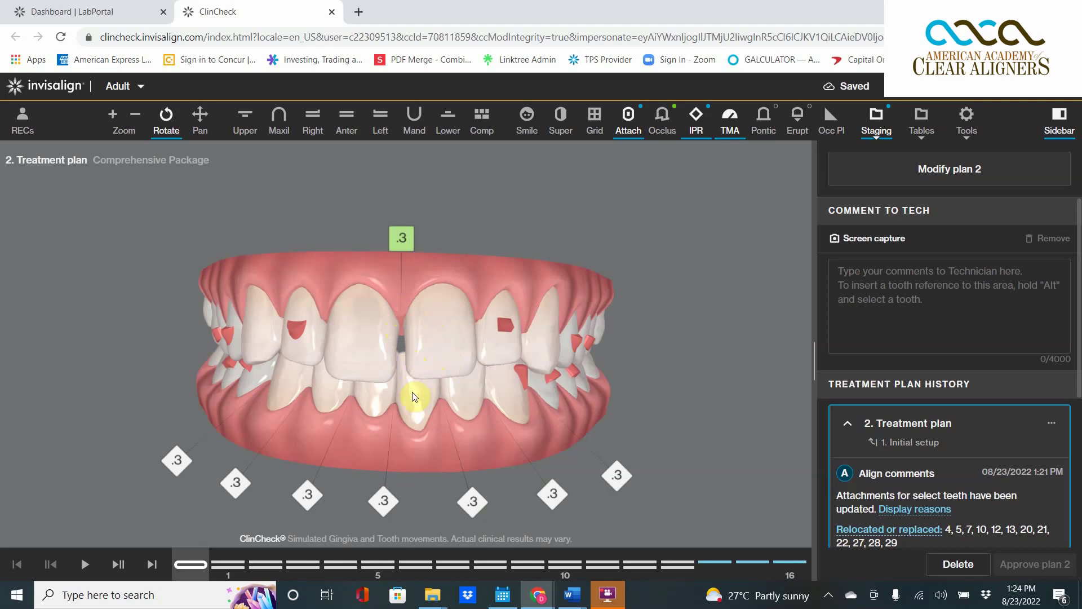
- Inspect the upper incisors from both sides, play the simulated tooth movement, and return to the initial stage
{"action": "left_click_drag", "start_coordinate": [503, 350], "coordinate": [472, 356]}
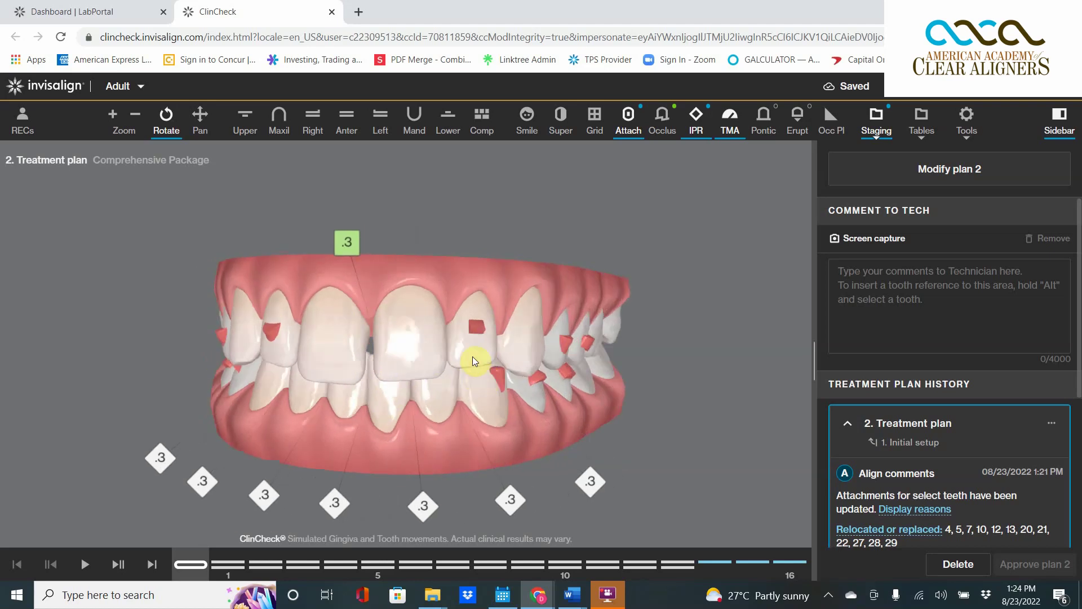
{"action": "mouse_move", "coordinate": [464, 326]}
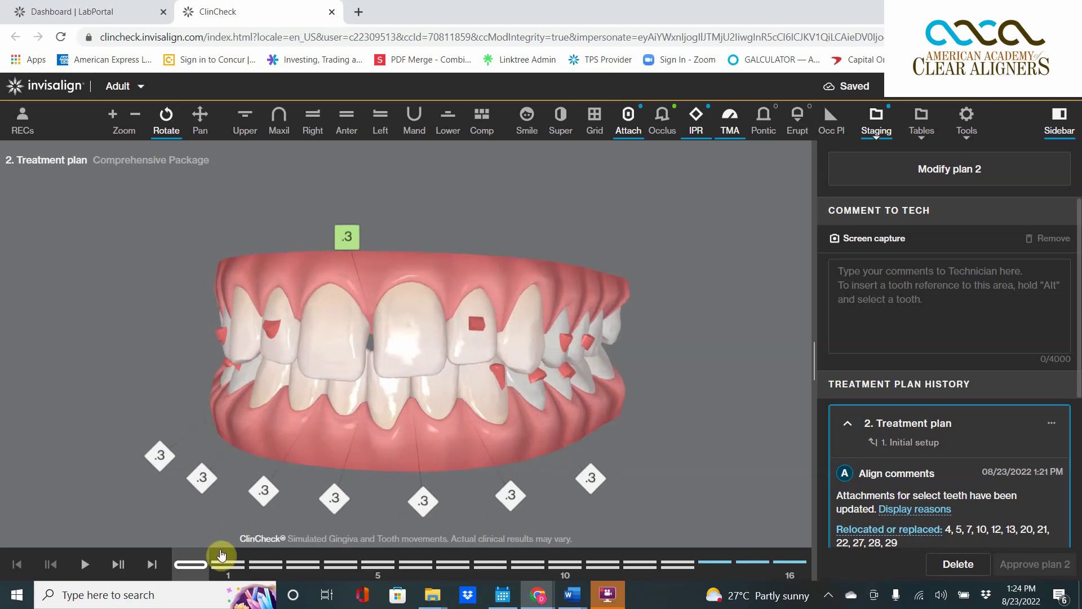
{"action": "left_click", "coordinate": [213, 565]}
{"action": "left_click", "coordinate": [16, 565]}
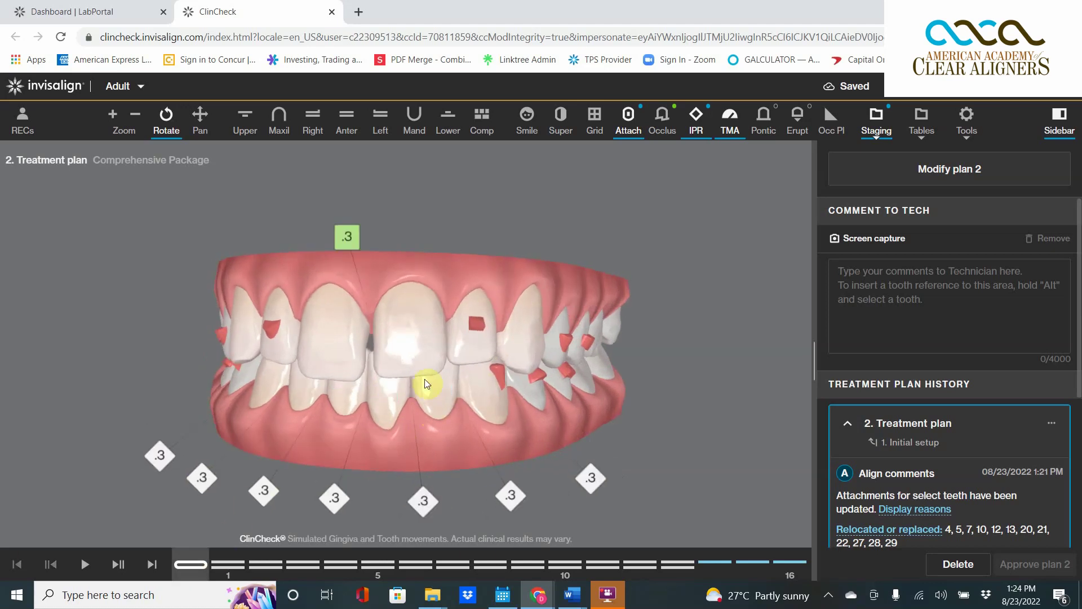
{"action": "left_click_drag", "start_coordinate": [465, 360], "coordinate": [431, 379]}
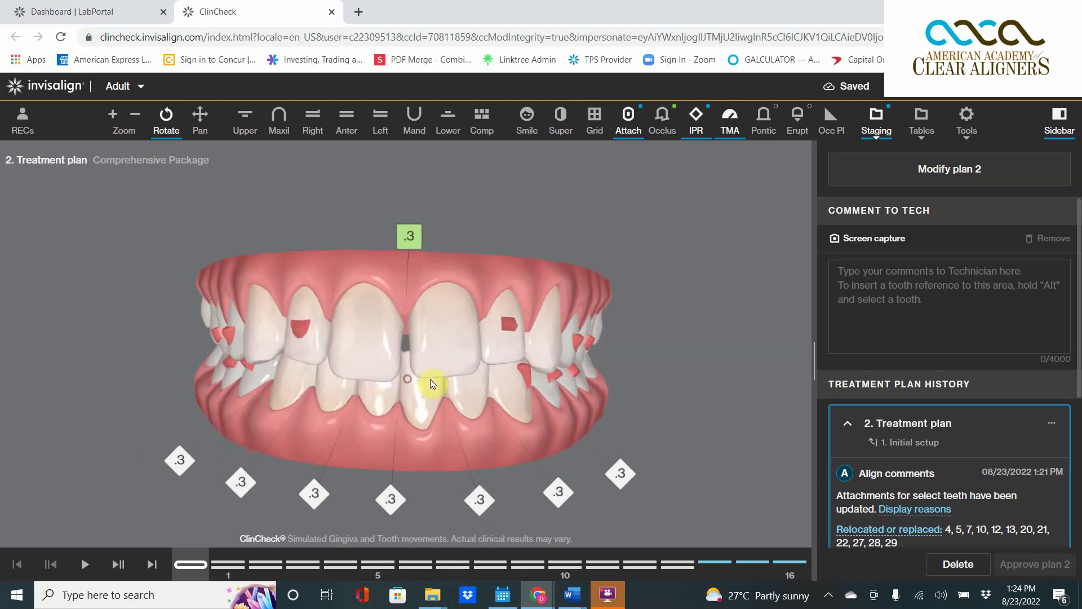
{"action": "left_click_drag", "start_coordinate": [300, 363], "coordinate": [371, 384]}
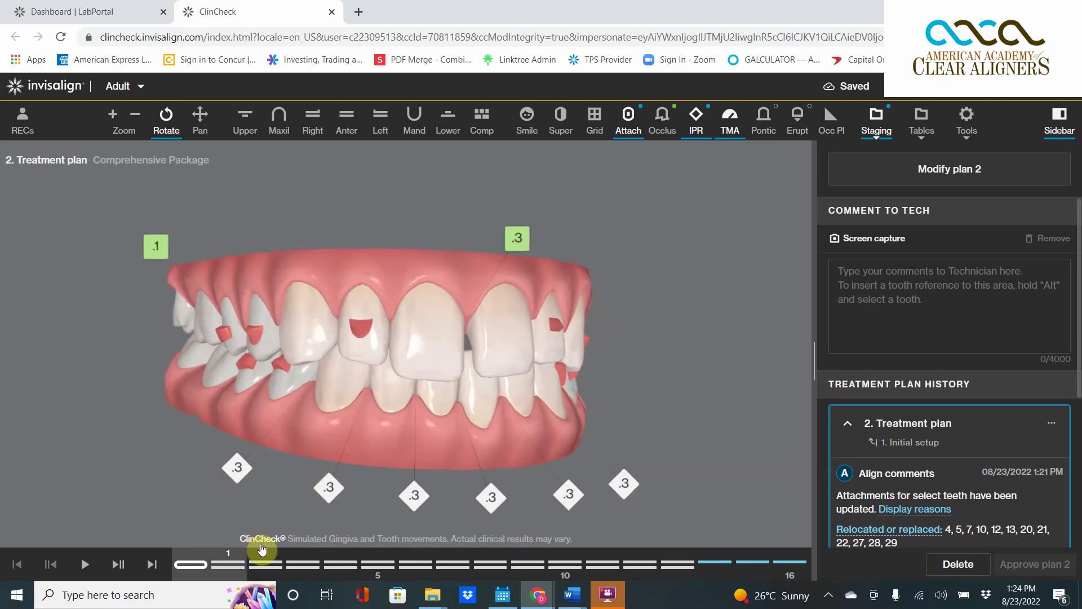
{"action": "left_click_drag", "start_coordinate": [193, 568], "coordinate": [108, 562]}
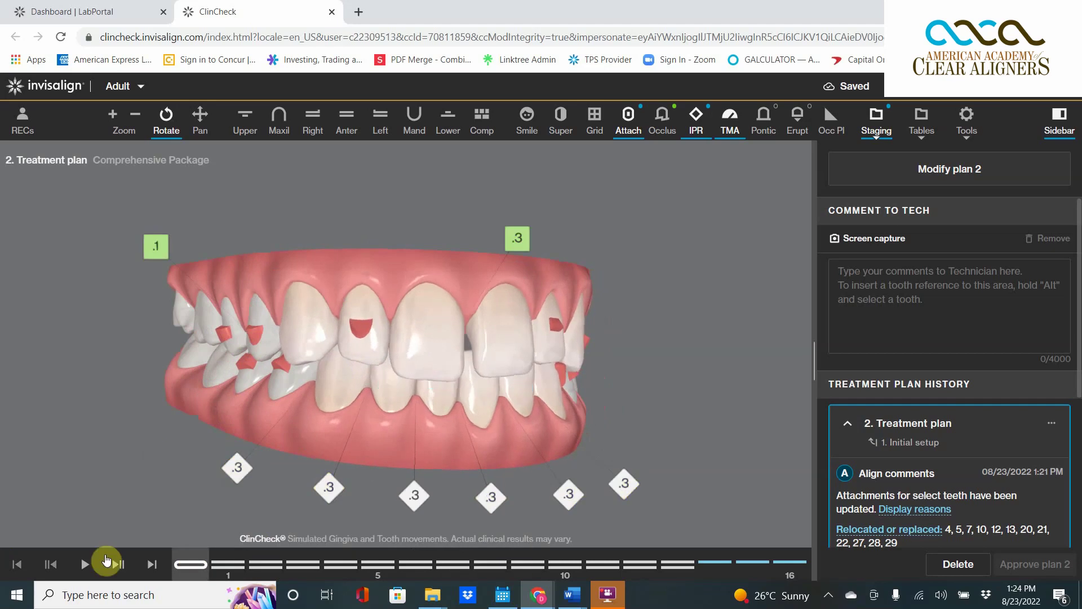
{"action": "left_click", "coordinate": [85, 562]}
{"action": "left_click", "coordinate": [15, 562]}
{"action": "left_click_drag", "start_coordinate": [345, 440], "coordinate": [302, 435]}
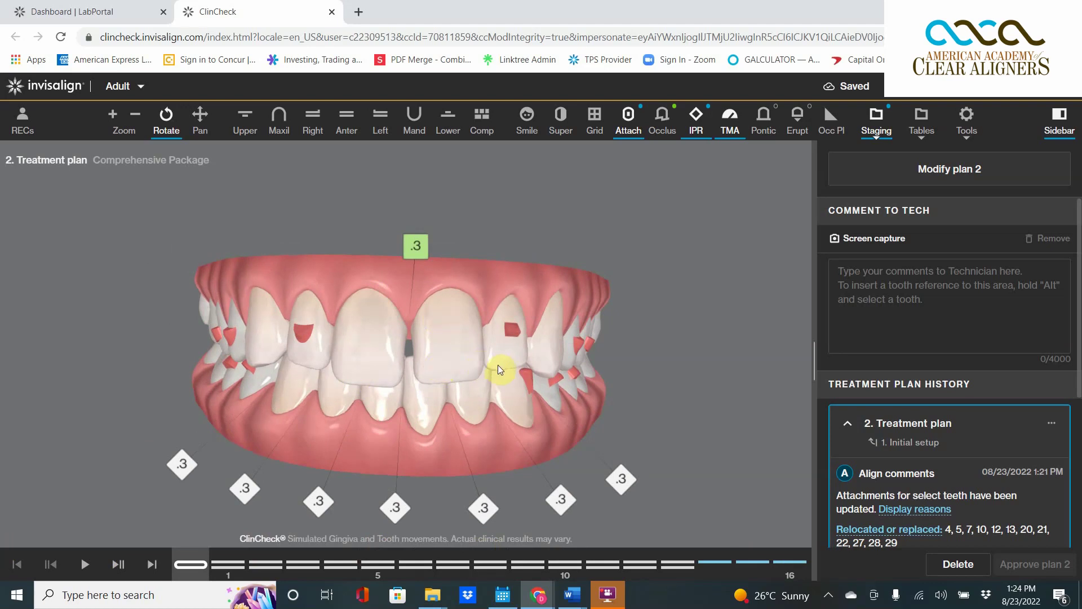
- Start modifying plan 2 and set the upper left lateral incisor's extrusion to 0
{"action": "left_click", "coordinate": [914, 169]}
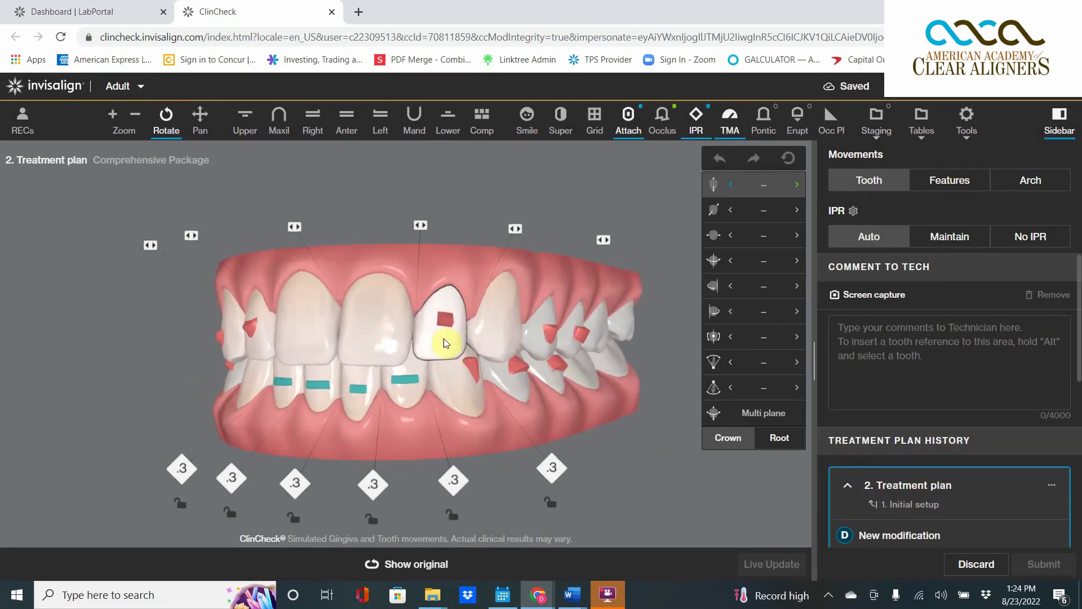
{"action": "left_click", "coordinate": [438, 339]}
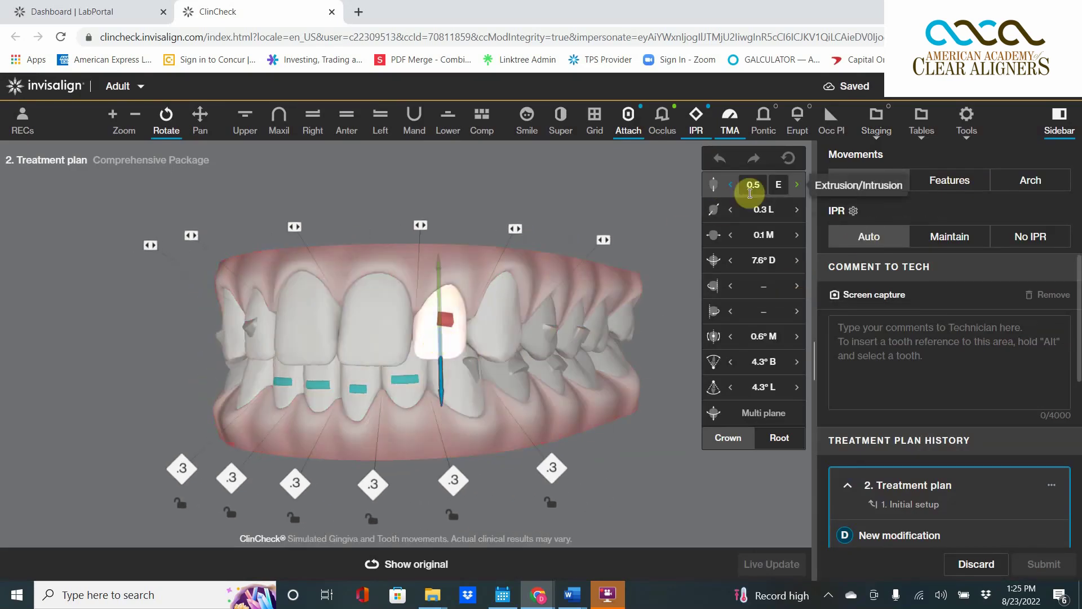
{"action": "left_click", "coordinate": [760, 185]}
{"action": "key", "text": "BackSpace"}
{"action": "key", "text": "BackSpace"}
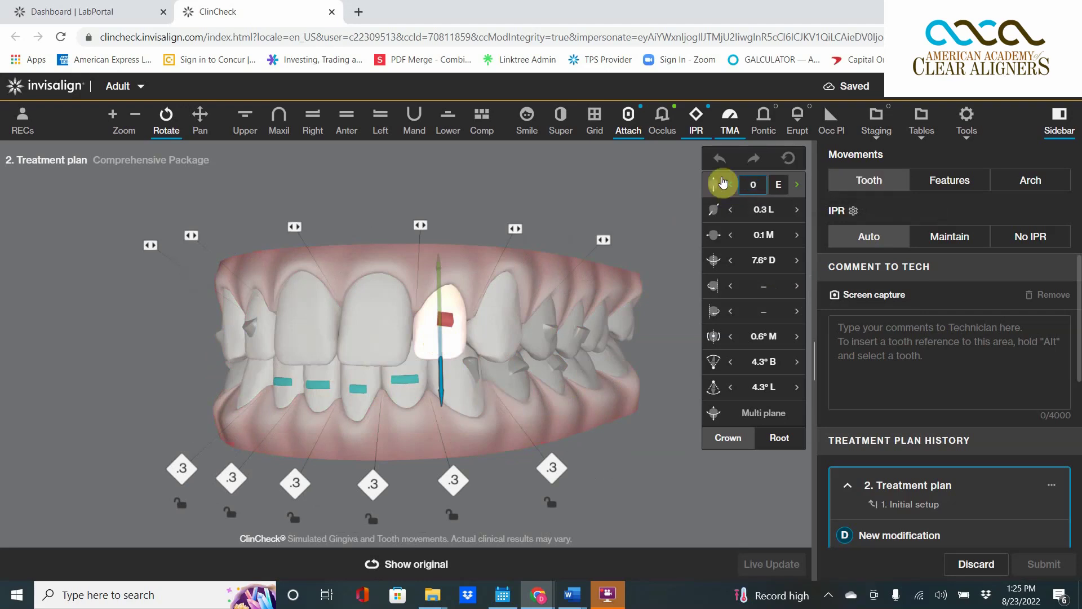
{"action": "left_click", "coordinate": [558, 177]}
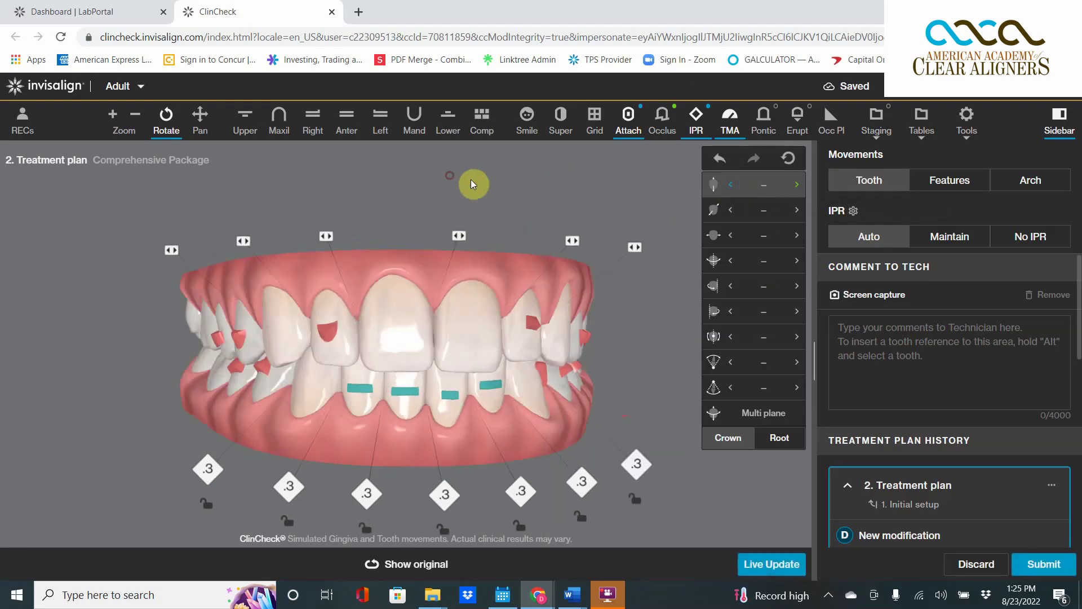
- Set the upper right lateral incisor's extrusion to 0
{"action": "left_click", "coordinate": [360, 352]}
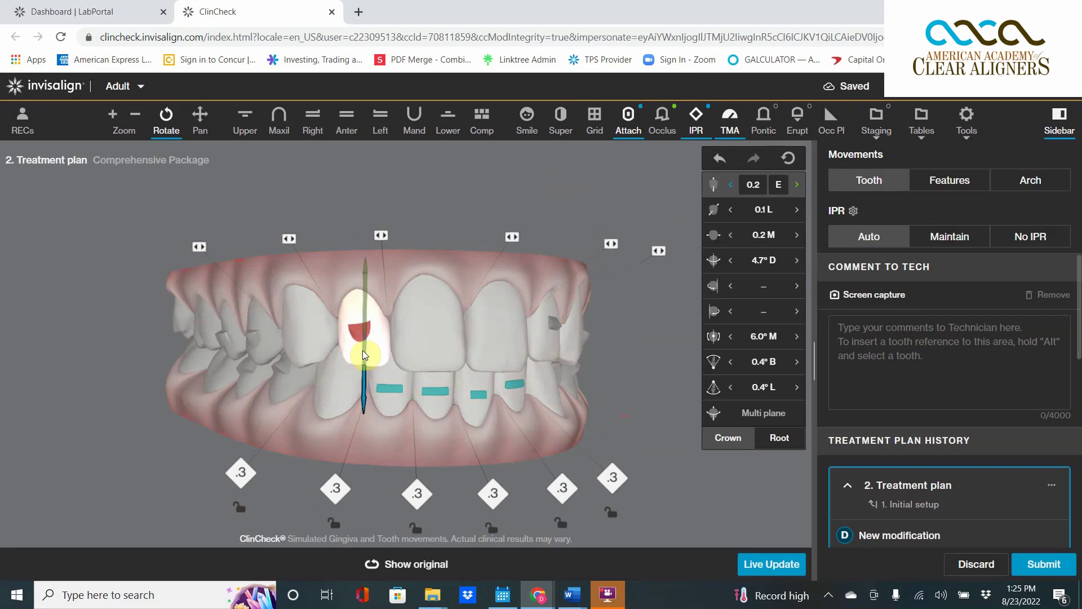
{"action": "left_click", "coordinate": [751, 184]}
{"action": "type", "text": "0"}
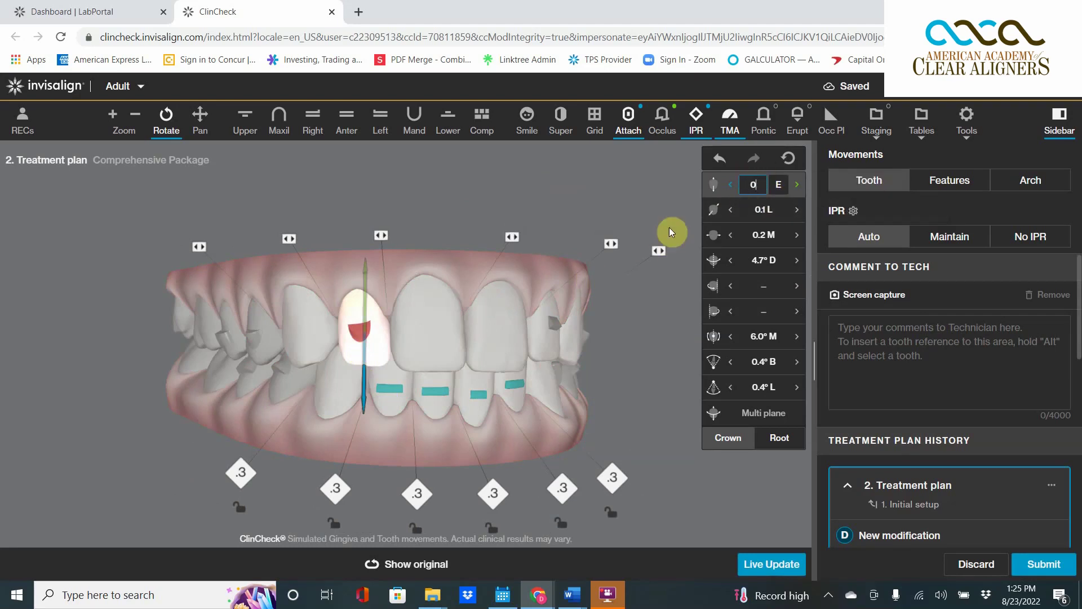
{"action": "left_click", "coordinate": [573, 178]}
{"action": "left_click_drag", "start_coordinate": [576, 239], "coordinate": [503, 428]}
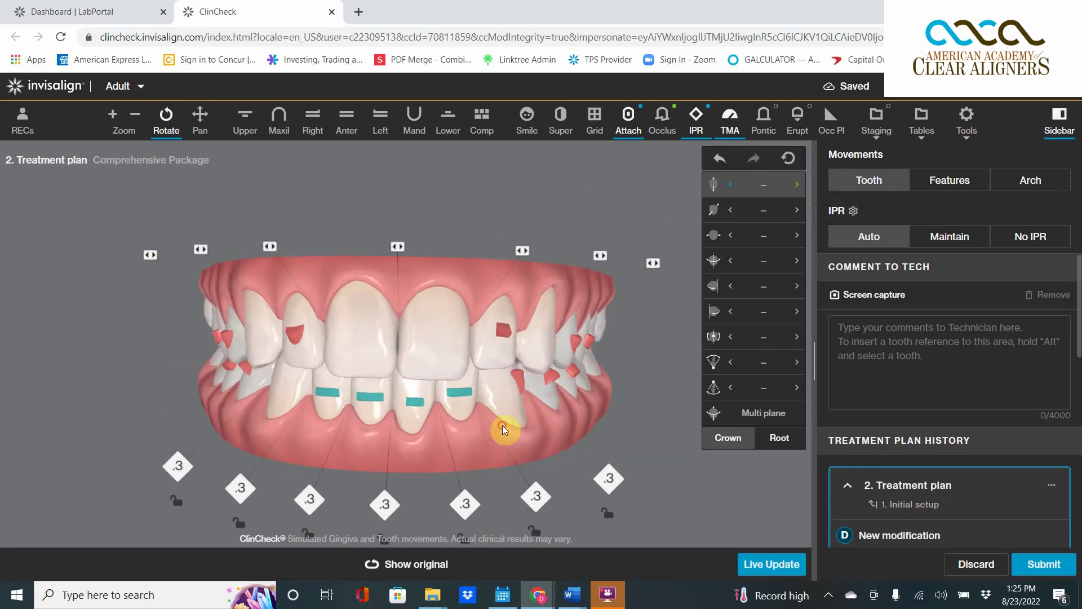
- Intrude the upper left central incisor to about 1.3 mm
{"action": "left_click", "coordinate": [447, 347]}
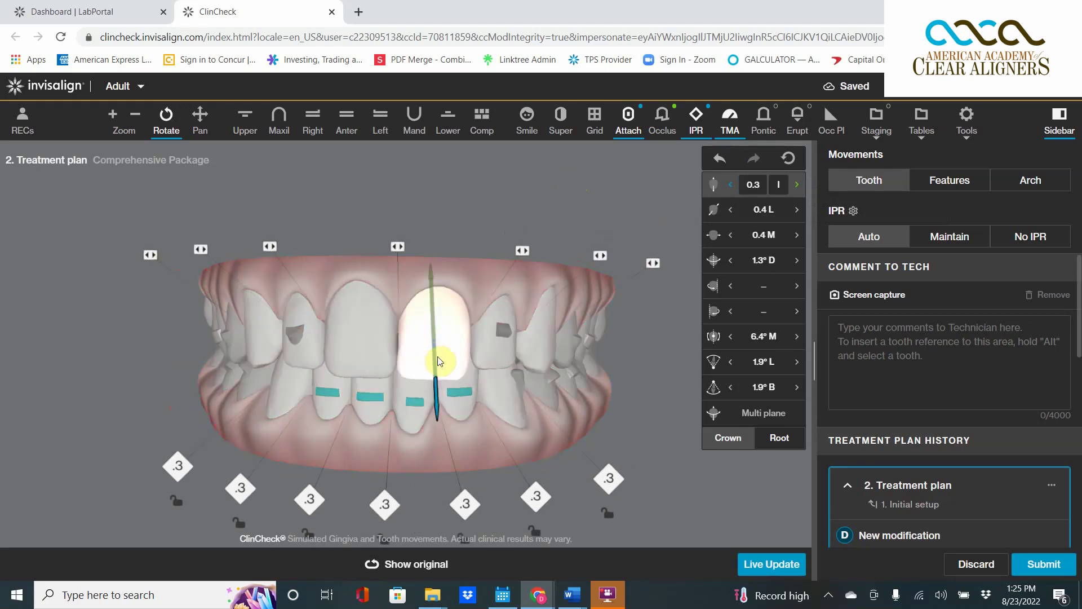
{"action": "left_click_drag", "start_coordinate": [428, 356], "coordinate": [431, 351]}
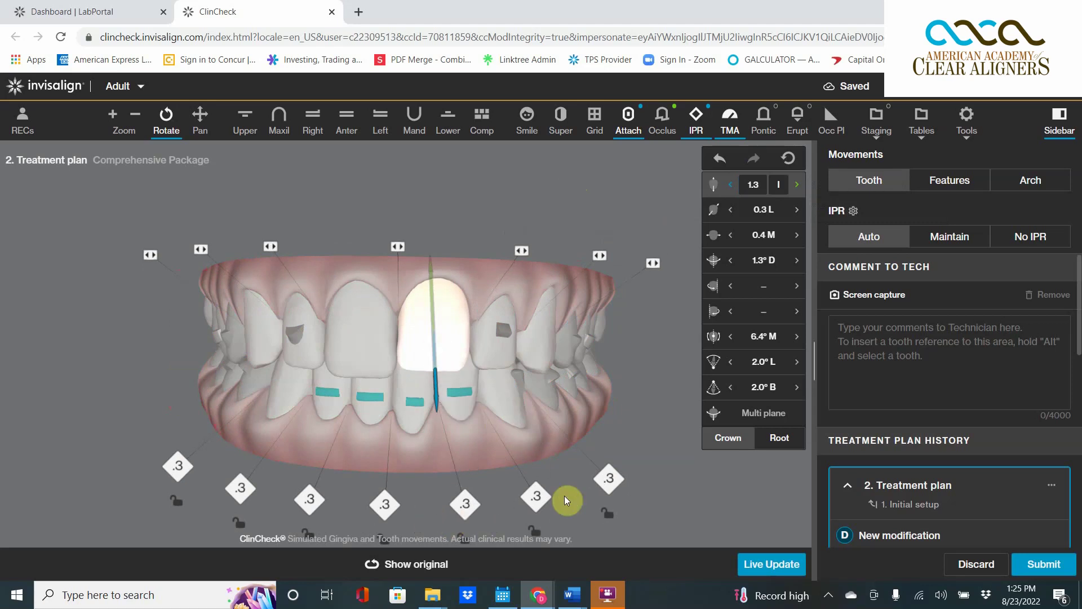
{"action": "left_click", "coordinate": [665, 415]}
- Intrude the upper right central incisor to about 1.7 mm, close to level with the neighbouring central incisor
{"action": "left_click", "coordinate": [384, 347]}
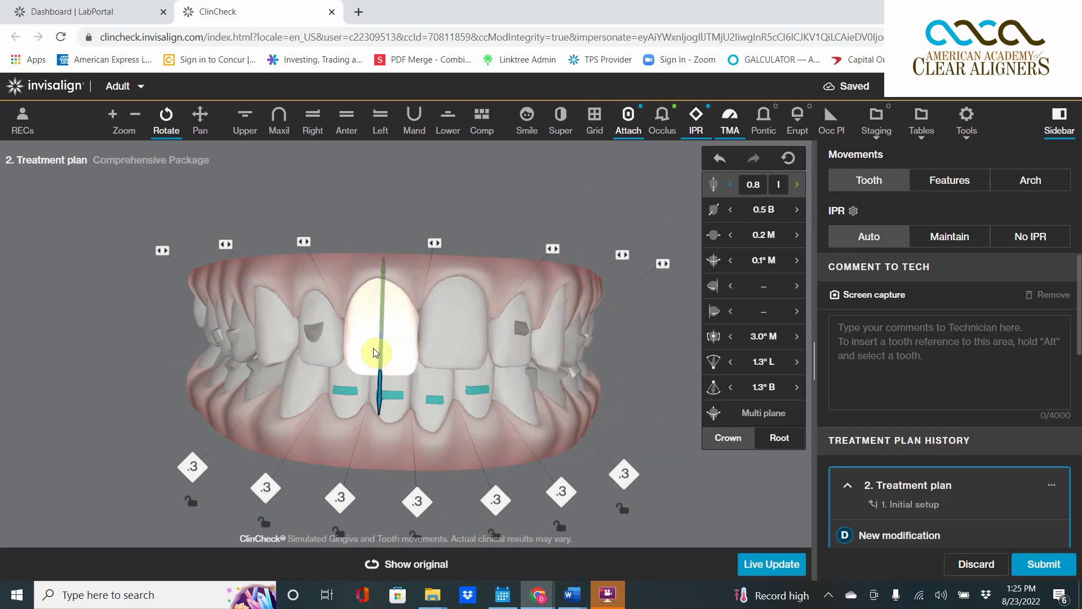
{"action": "left_click_drag", "start_coordinate": [373, 347], "coordinate": [380, 339]}
{"action": "left_click", "coordinate": [495, 204]}
{"action": "left_click_drag", "start_coordinate": [494, 206], "coordinate": [524, 186]}
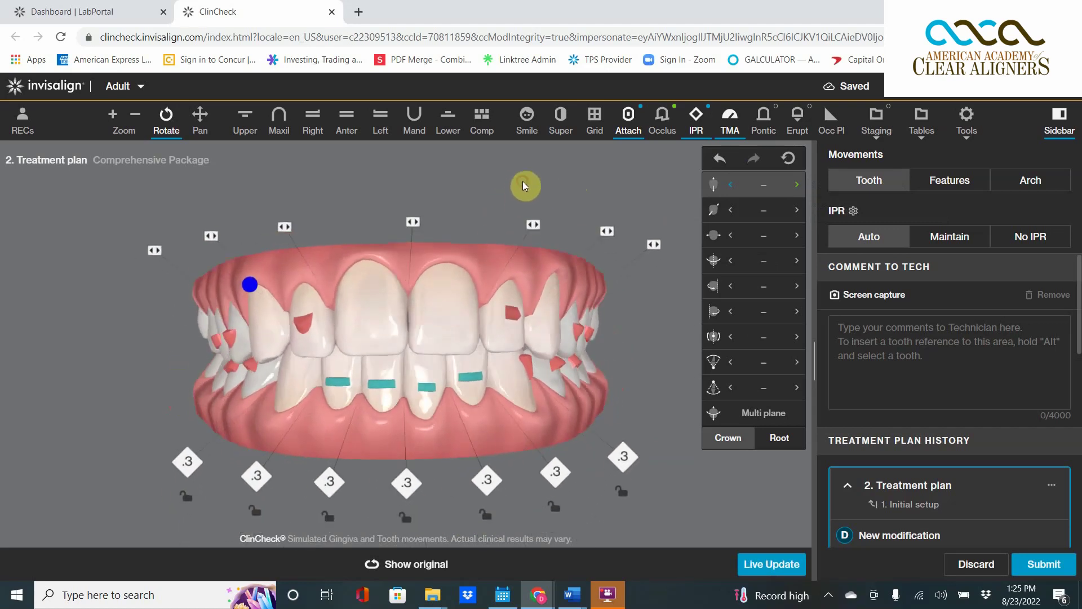
- Compare the modified setup with the original and check the upper right central incisor's movement values
{"action": "left_click", "coordinate": [389, 565]}
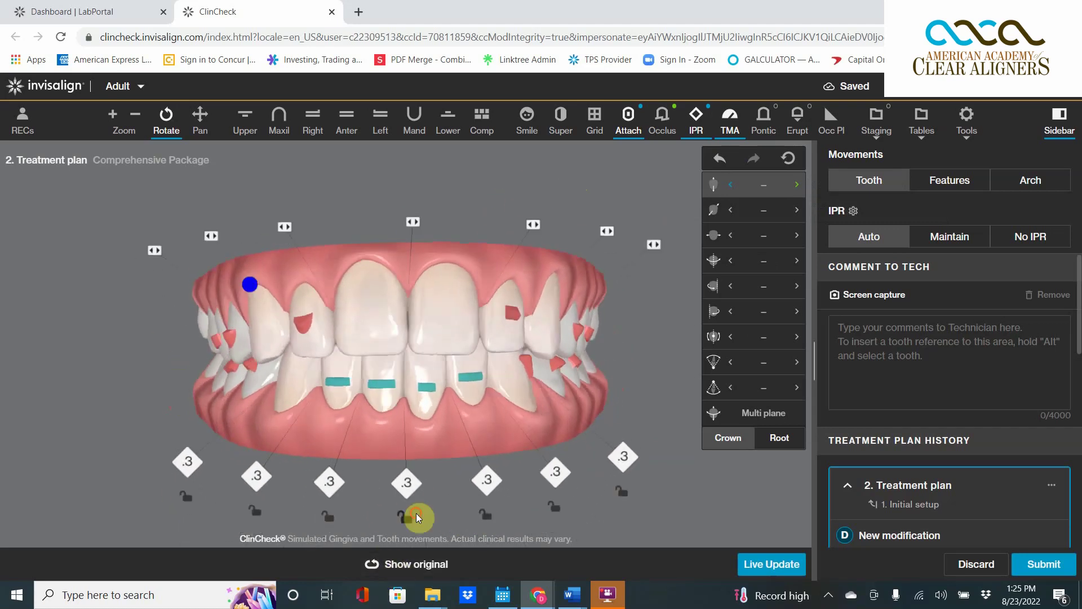
{"action": "left_click_drag", "start_coordinate": [416, 513], "coordinate": [412, 523]}
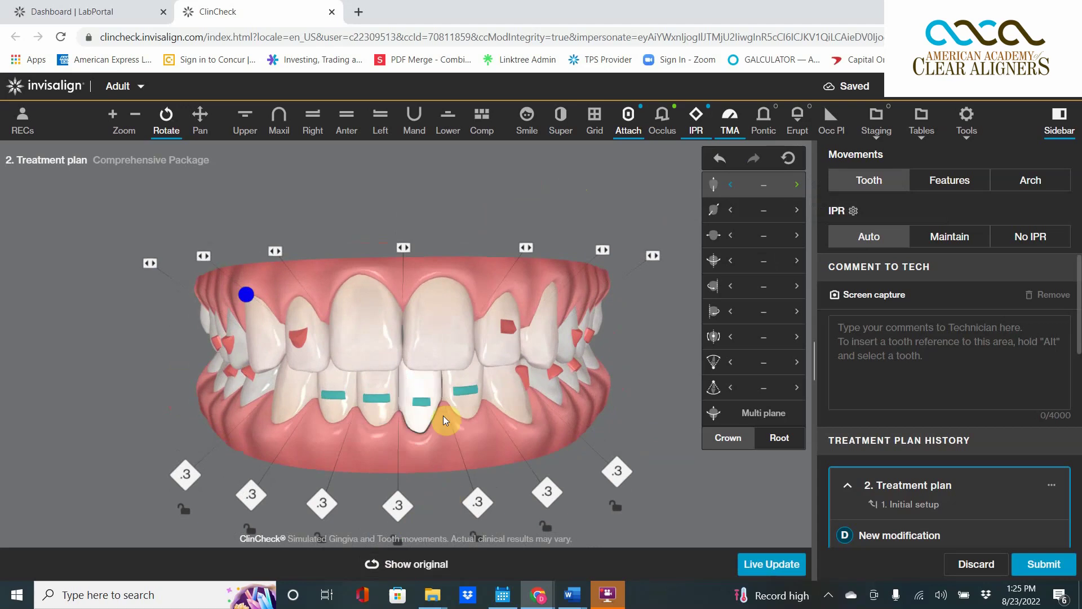
{"action": "left_click", "coordinate": [370, 316]}
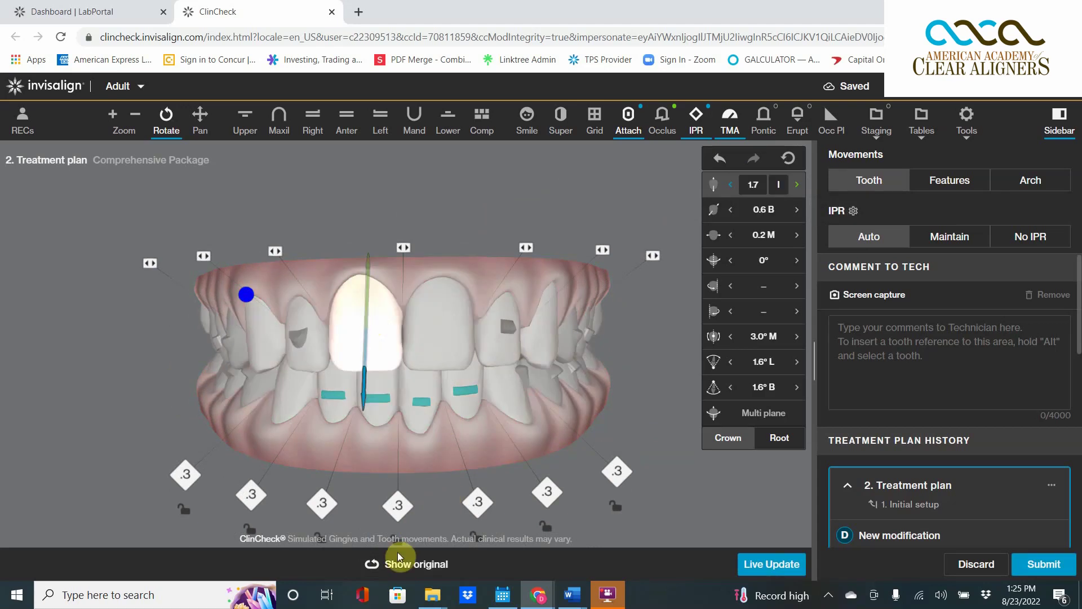
{"action": "left_click", "coordinate": [685, 439]}
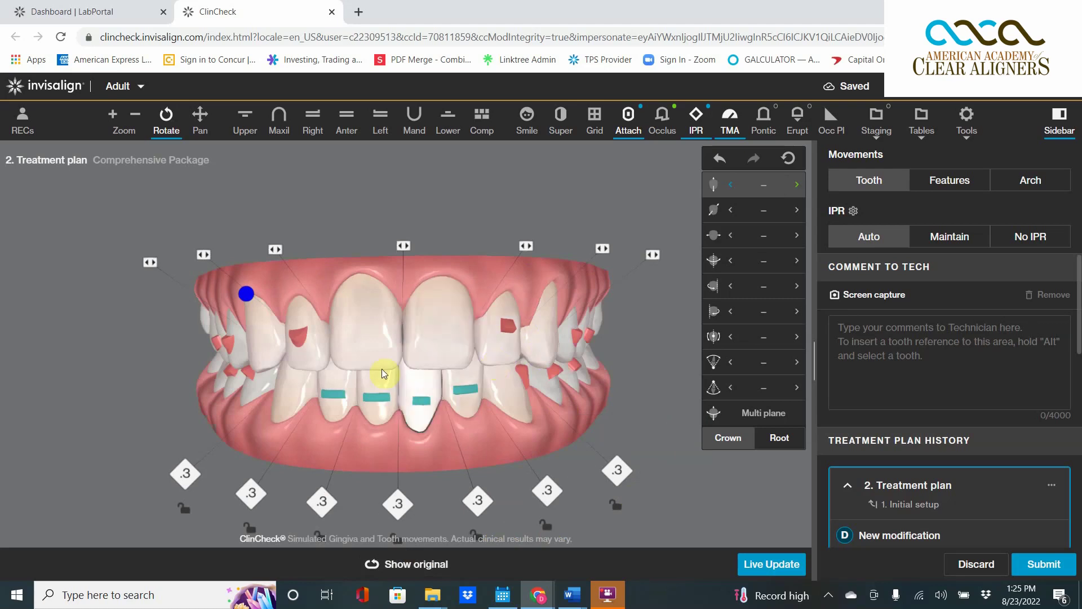
- Intrude the upper right lateral incisor to about 0.8 mm
{"action": "left_click_drag", "start_coordinate": [86, 381], "coordinate": [121, 375]}
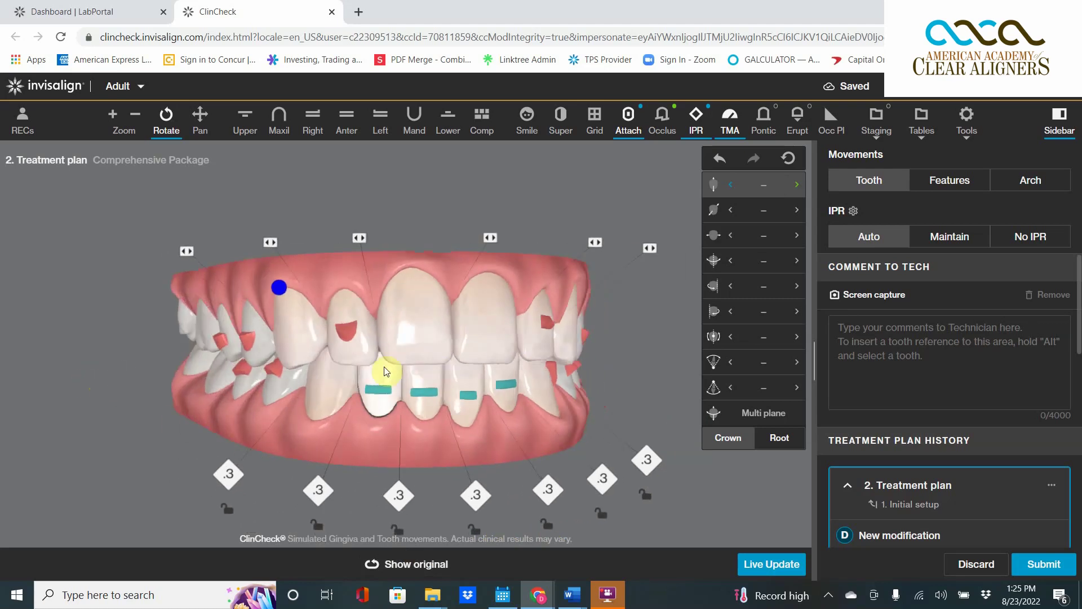
{"action": "left_click", "coordinate": [340, 345]}
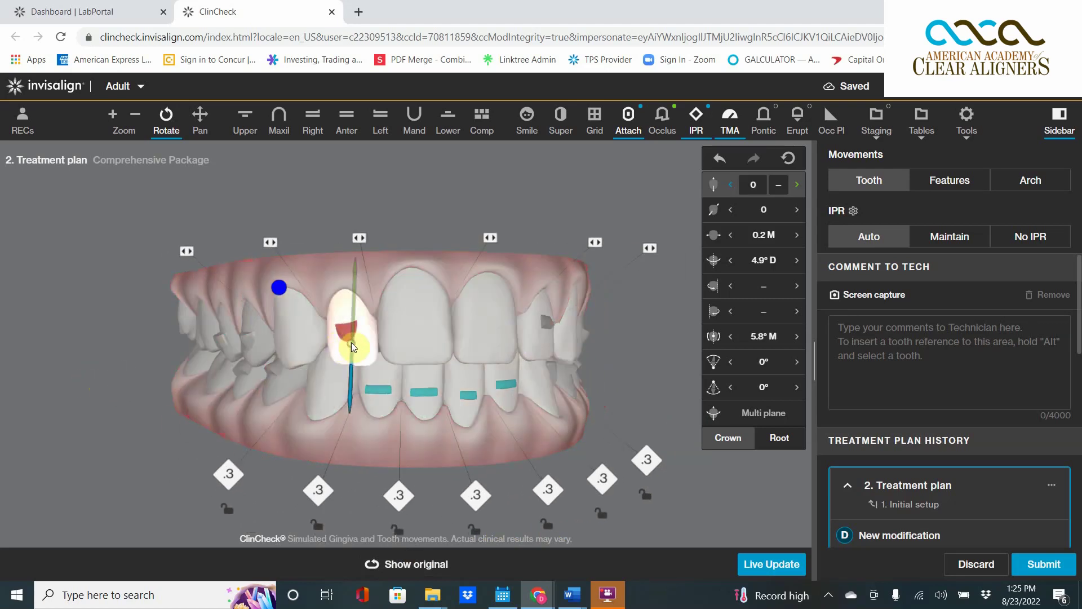
{"action": "left_click_drag", "start_coordinate": [350, 344], "coordinate": [350, 336]}
{"action": "left_click", "coordinate": [641, 354]}
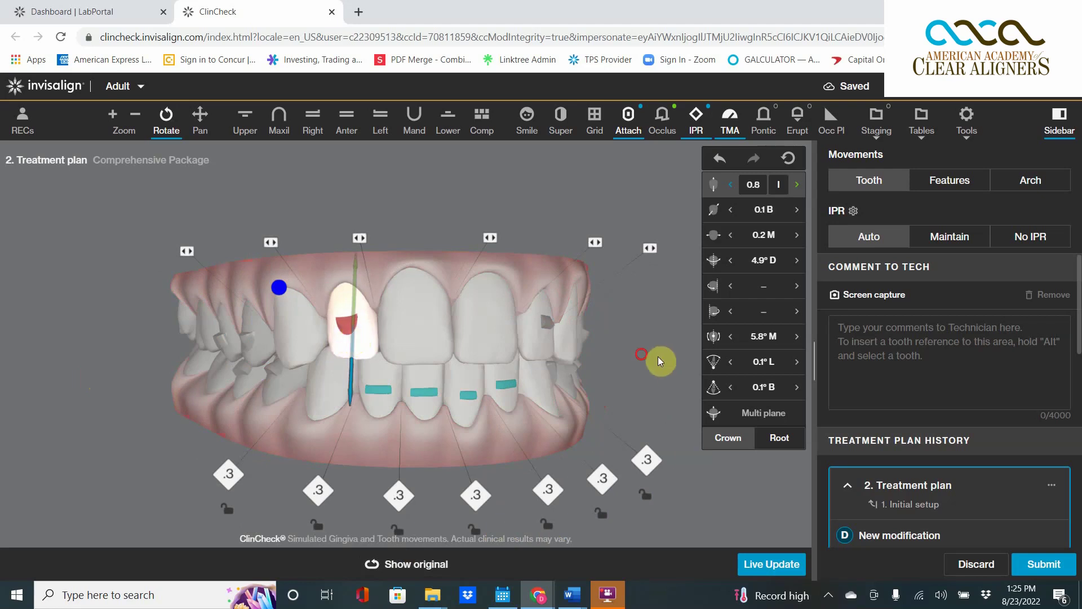
{"action": "left_click_drag", "start_coordinate": [660, 361], "coordinate": [614, 363]}
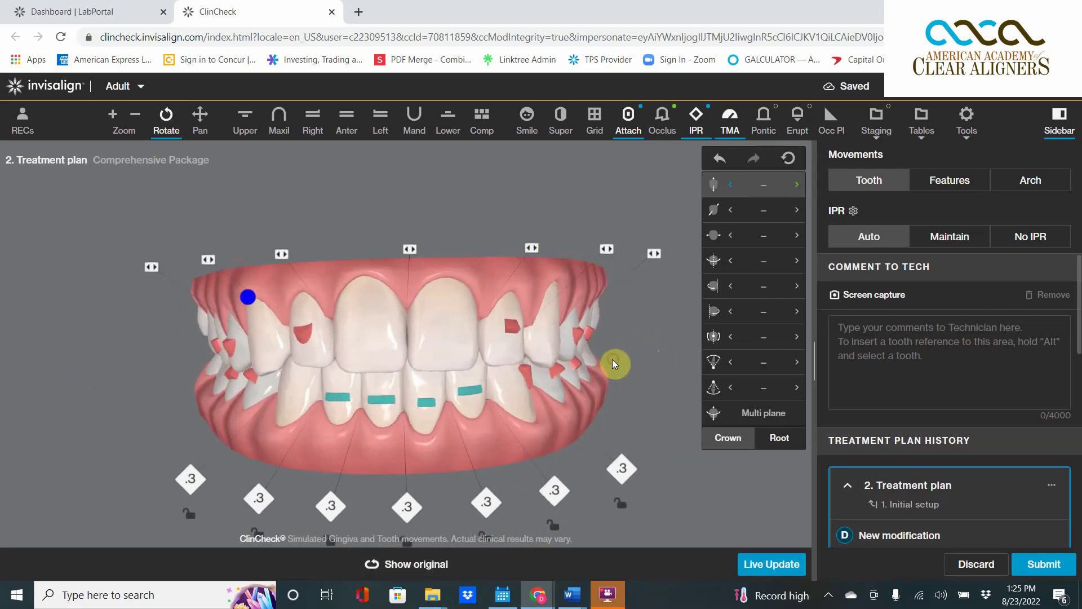
- Compare the modified upper incisors with the original setup, switching between the two several times
{"action": "left_click", "coordinate": [418, 567]}
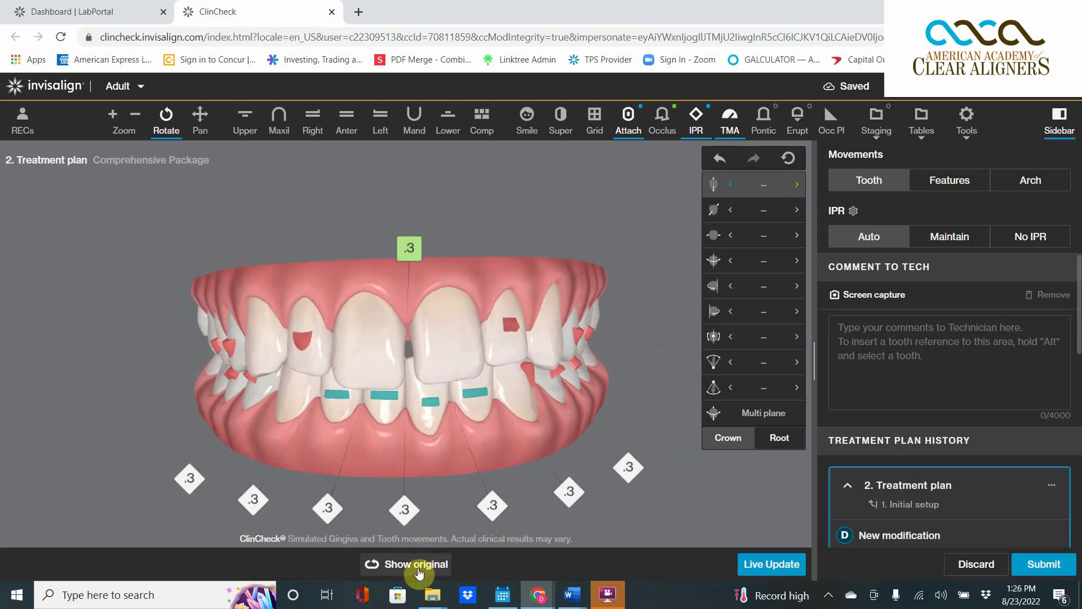
{"action": "left_click", "coordinate": [419, 571]}
{"action": "left_click", "coordinate": [422, 577]}
{"action": "left_click", "coordinate": [422, 578]}
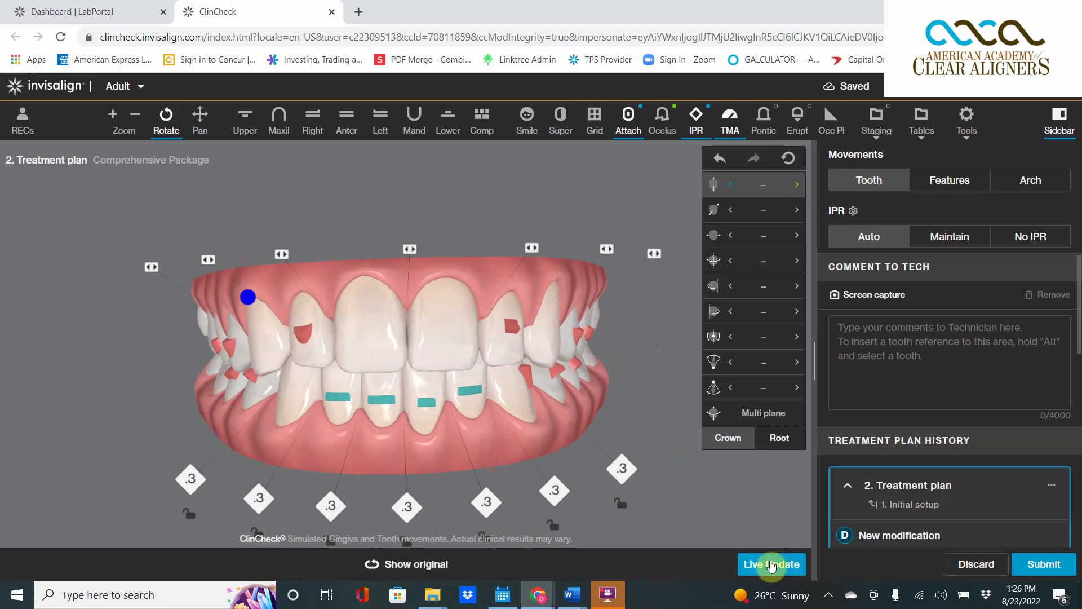
- Run a live update of the modifications and inspect the updated plan's anterior teeth from below
{"action": "left_click", "coordinate": [768, 563]}
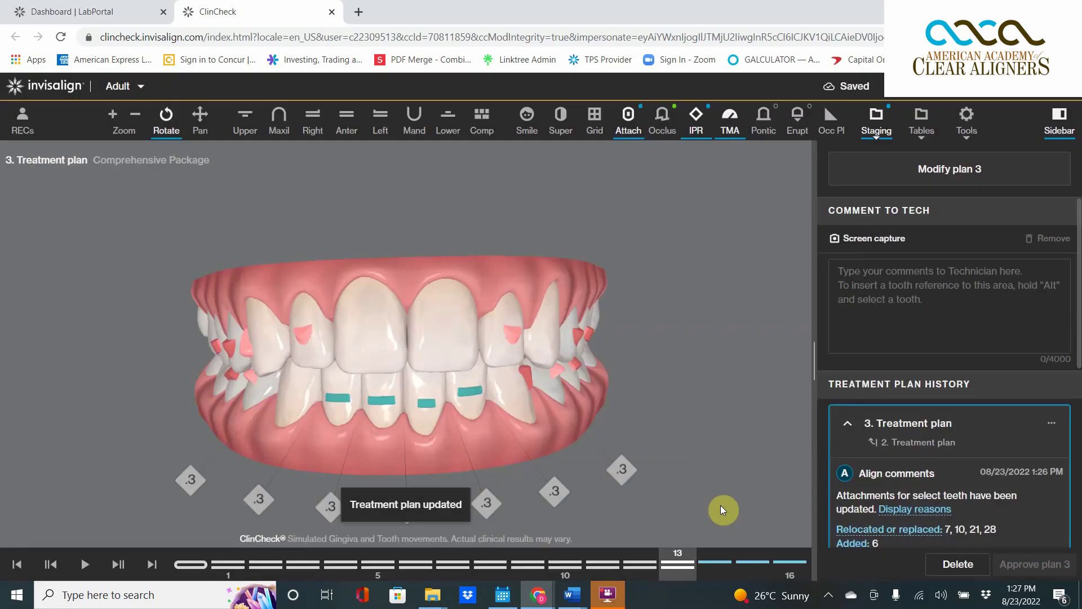
{"action": "left_click_drag", "start_coordinate": [672, 445], "coordinate": [669, 323]}
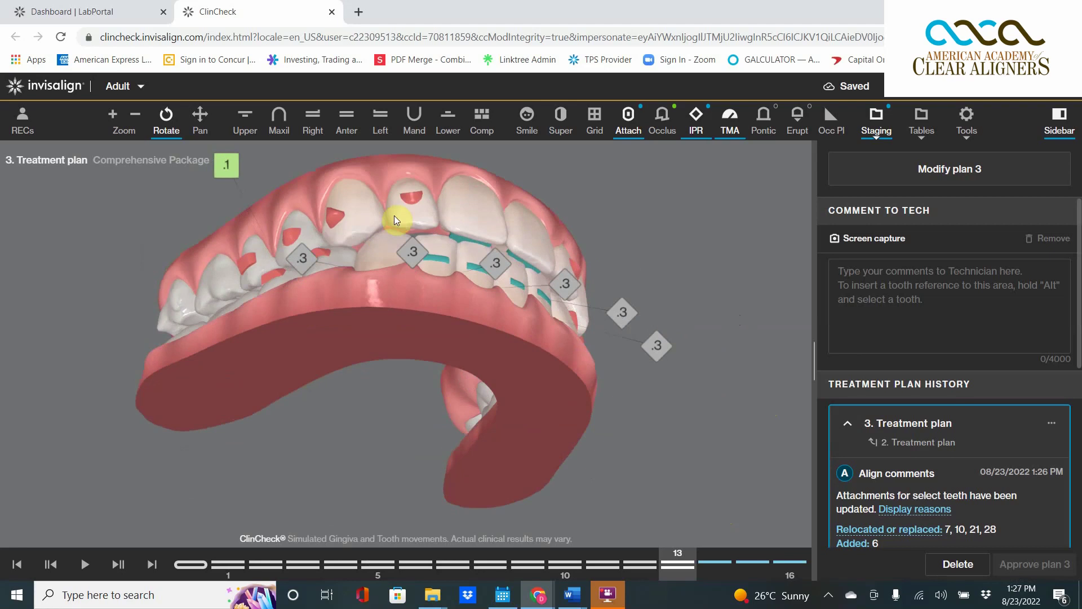
{"action": "left_click_drag", "start_coordinate": [562, 253], "coordinate": [562, 276]}
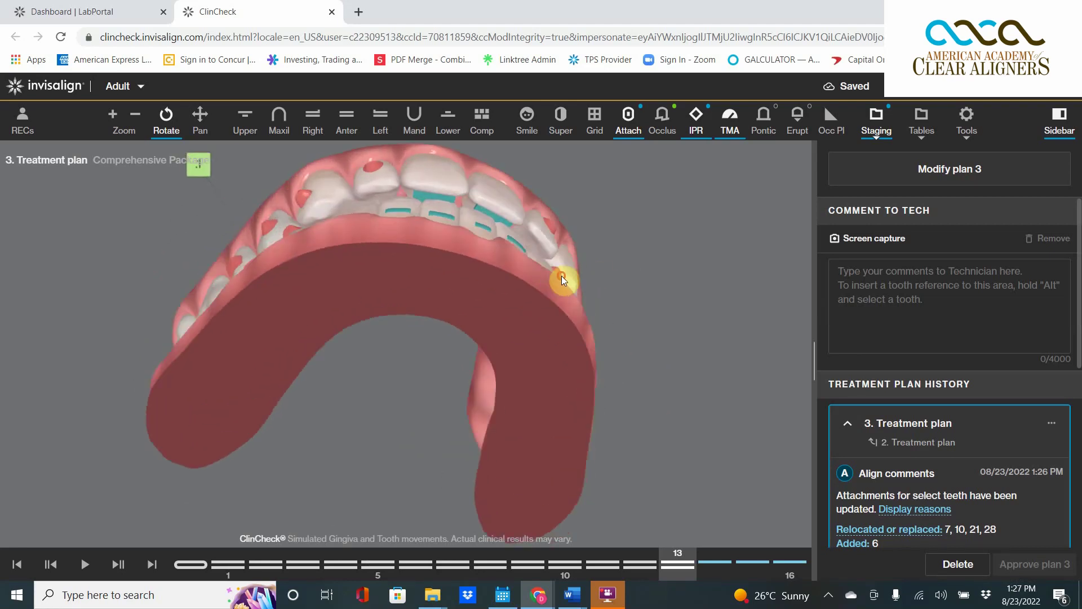
- Open treatment plan 2 side by side with treatment plan 3 for comparison
{"action": "left_click", "coordinate": [870, 389]}
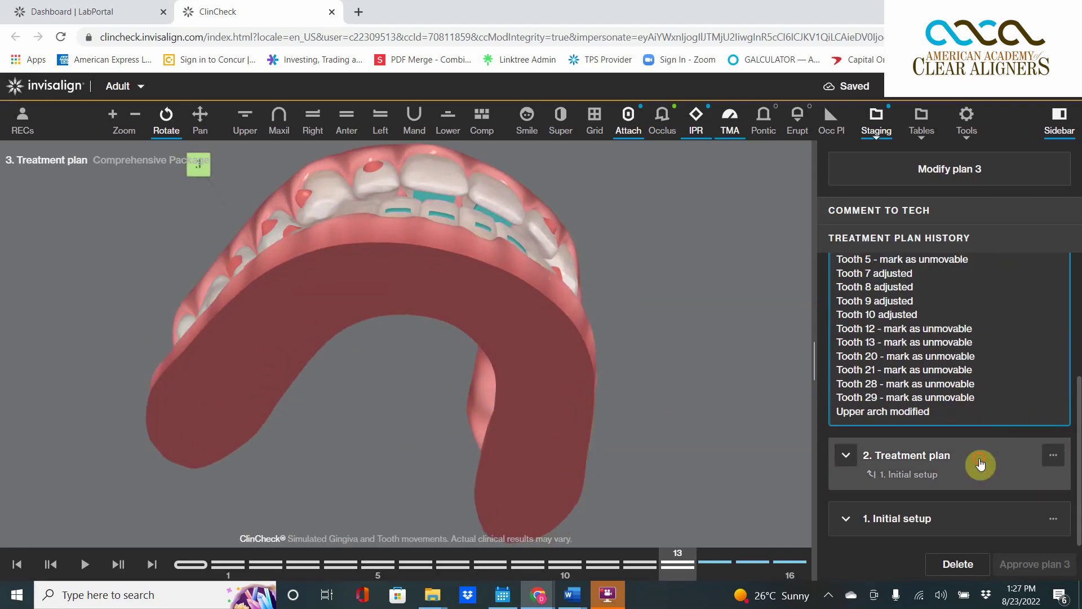
{"action": "left_click", "coordinate": [980, 463]}
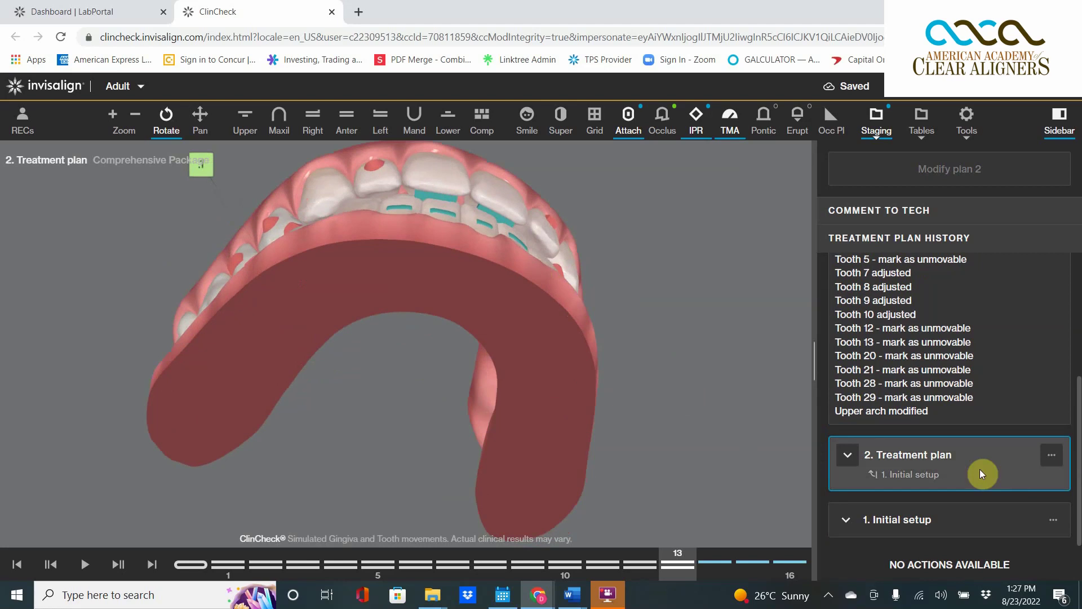
{"action": "left_click", "coordinate": [989, 389]}
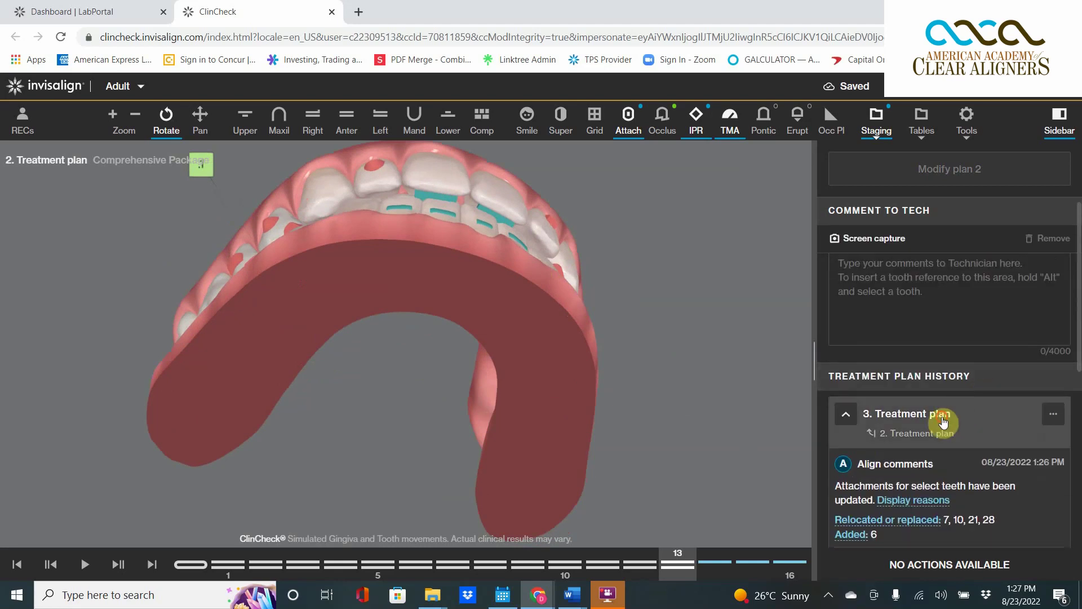
{"action": "scroll", "coordinate": [958, 434], "scroll_direction": "down", "scroll_amount": 6}
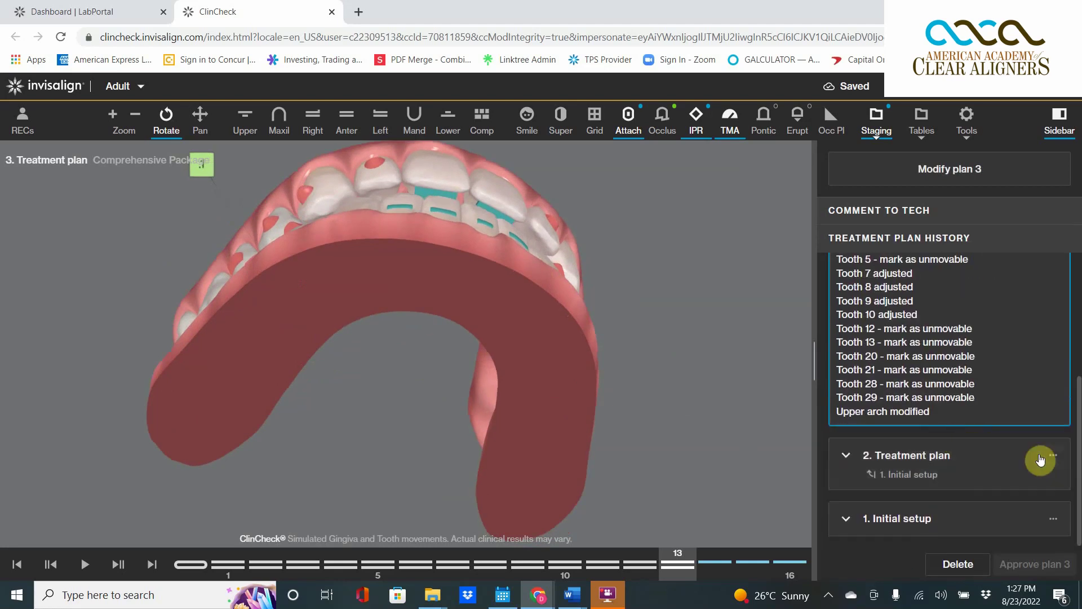
{"action": "left_click", "coordinate": [1050, 457]}
{"action": "left_click", "coordinate": [1032, 484]}
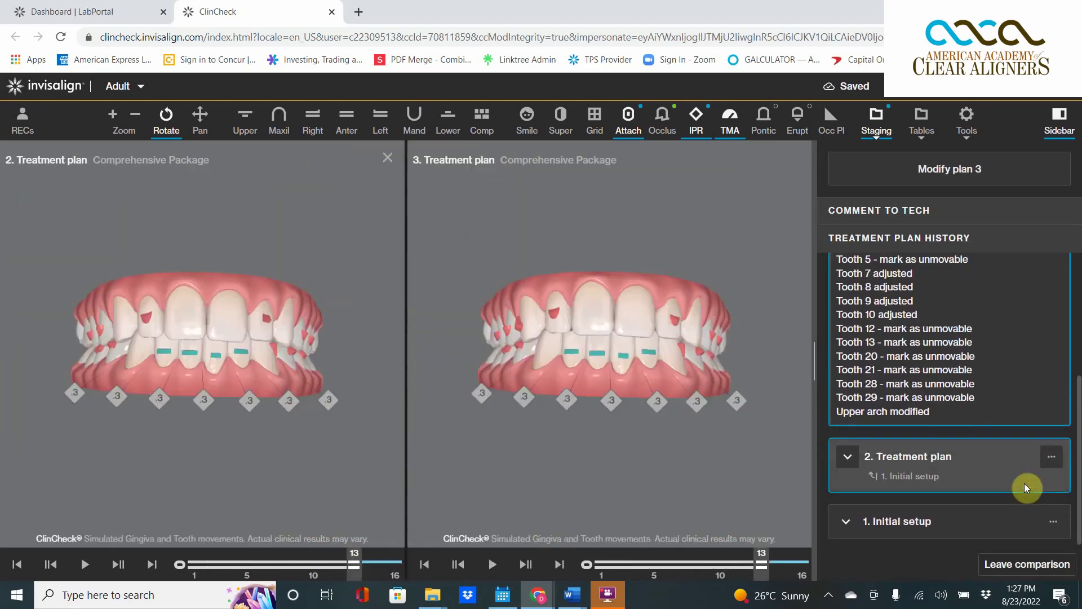
- Hide the IPR markers and compare the anterior teeth of both plans from the front and from below
{"action": "left_click_drag", "start_coordinate": [306, 374], "coordinate": [272, 358]}
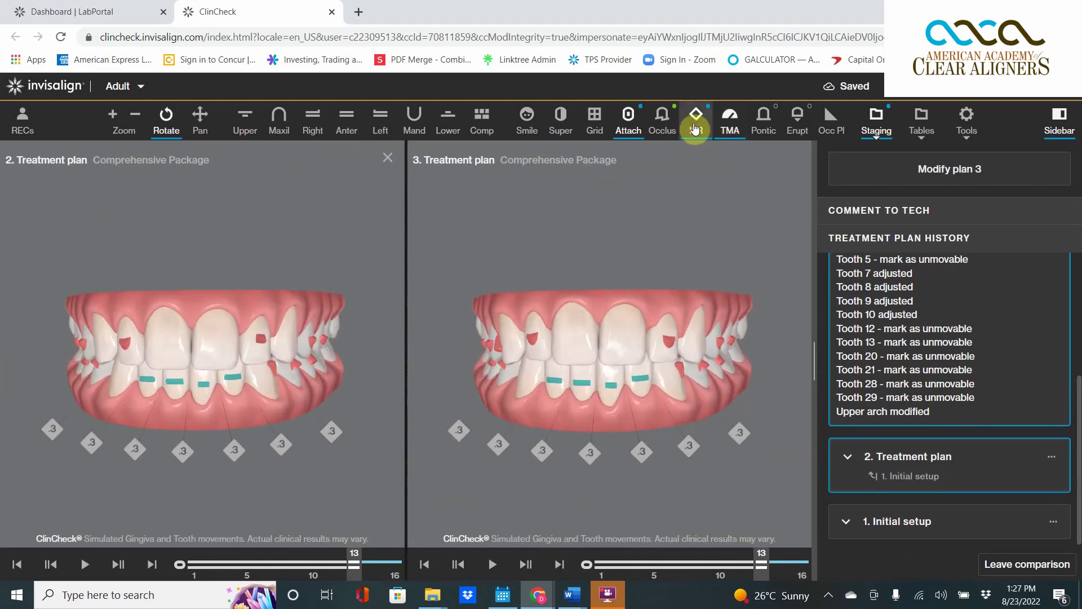
{"action": "left_click", "coordinate": [697, 121]}
{"action": "left_click_drag", "start_coordinate": [509, 350], "coordinate": [542, 349]}
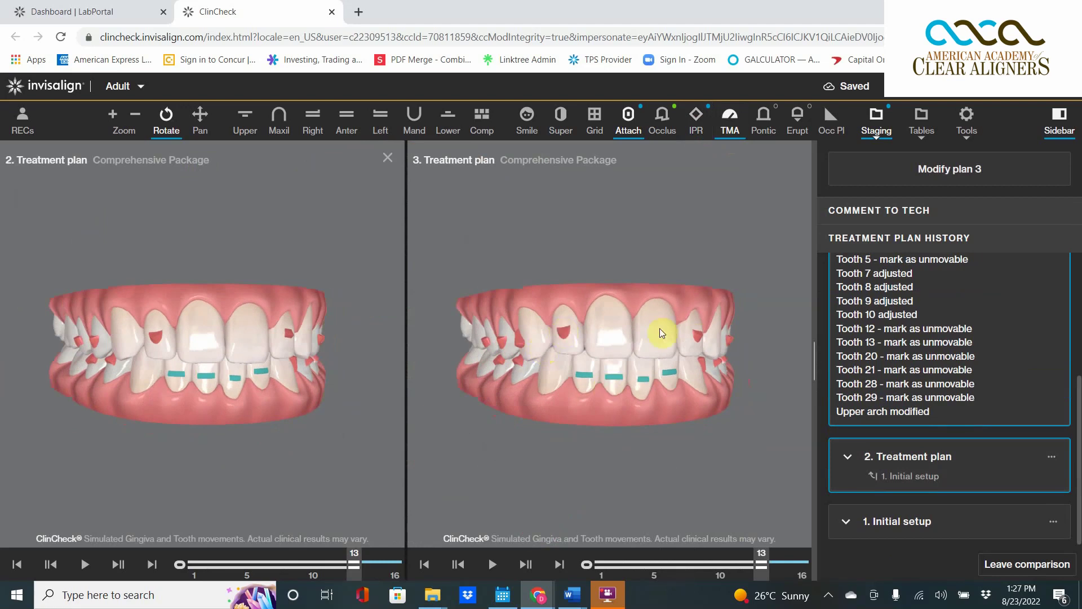
{"action": "left_click_drag", "start_coordinate": [636, 312], "coordinate": [646, 343]}
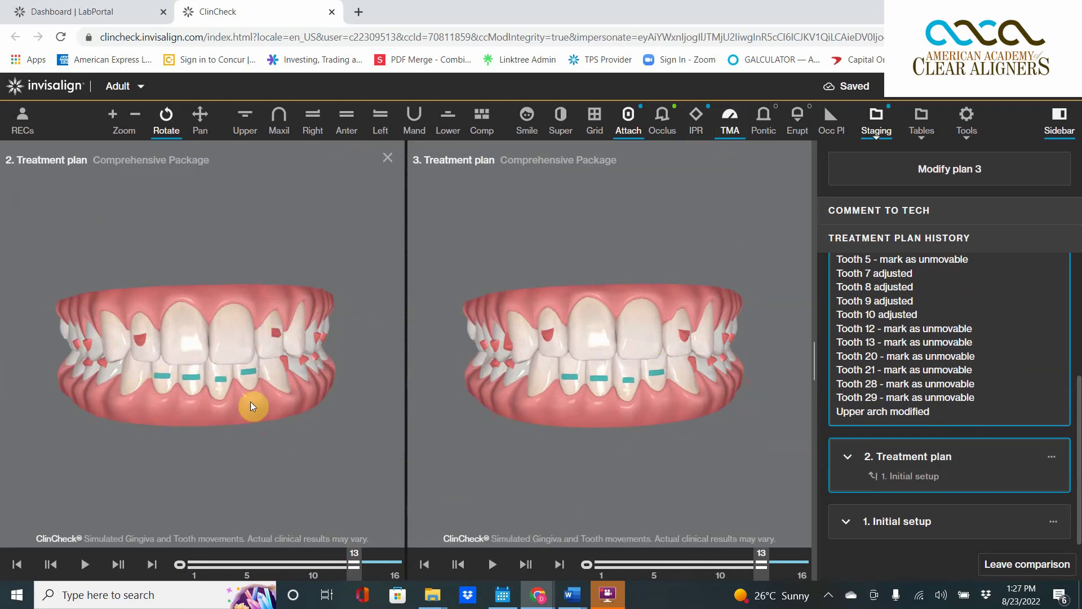
{"action": "left_click_drag", "start_coordinate": [234, 403], "coordinate": [222, 302]}
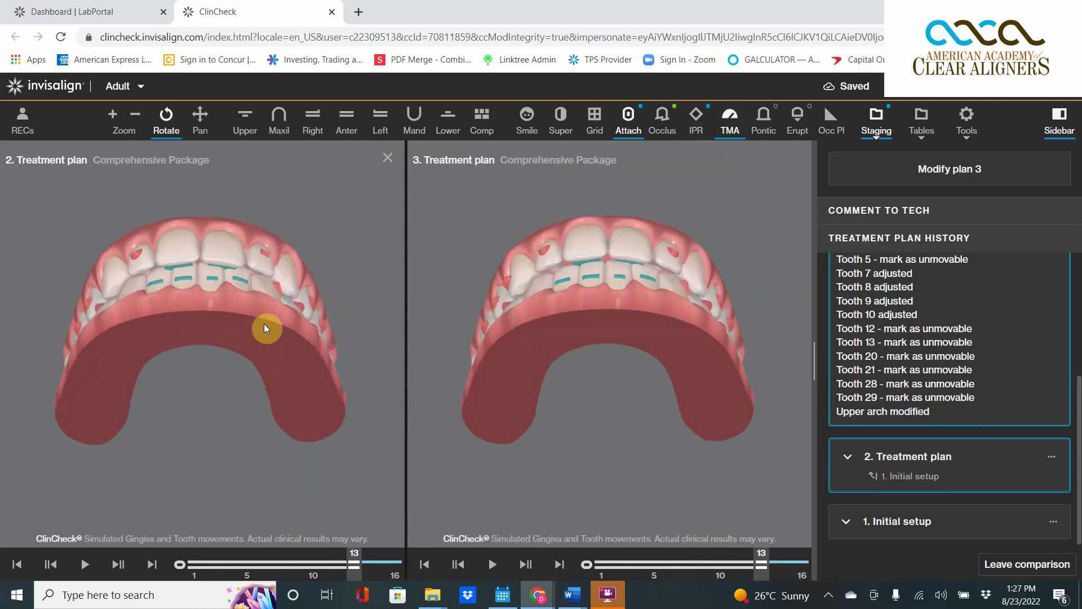
- Advance treatment plan 2 to stage 16 and compare its anterior bite with plan 3 from below and from the front
{"action": "left_click_drag", "start_coordinate": [353, 560], "coordinate": [3, 574]}
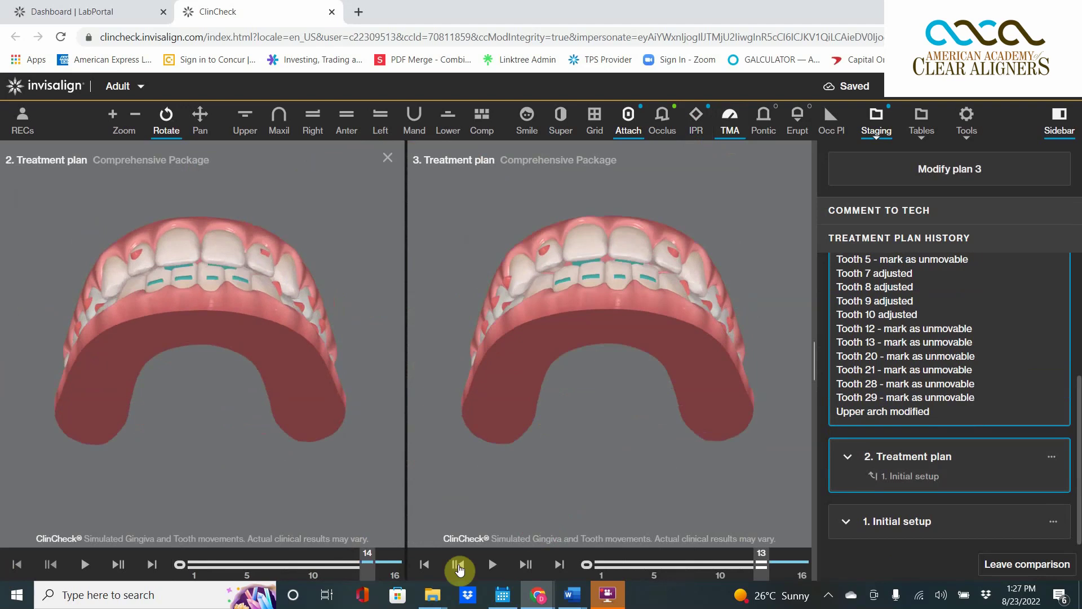
{"action": "left_click", "coordinate": [7, 567]}
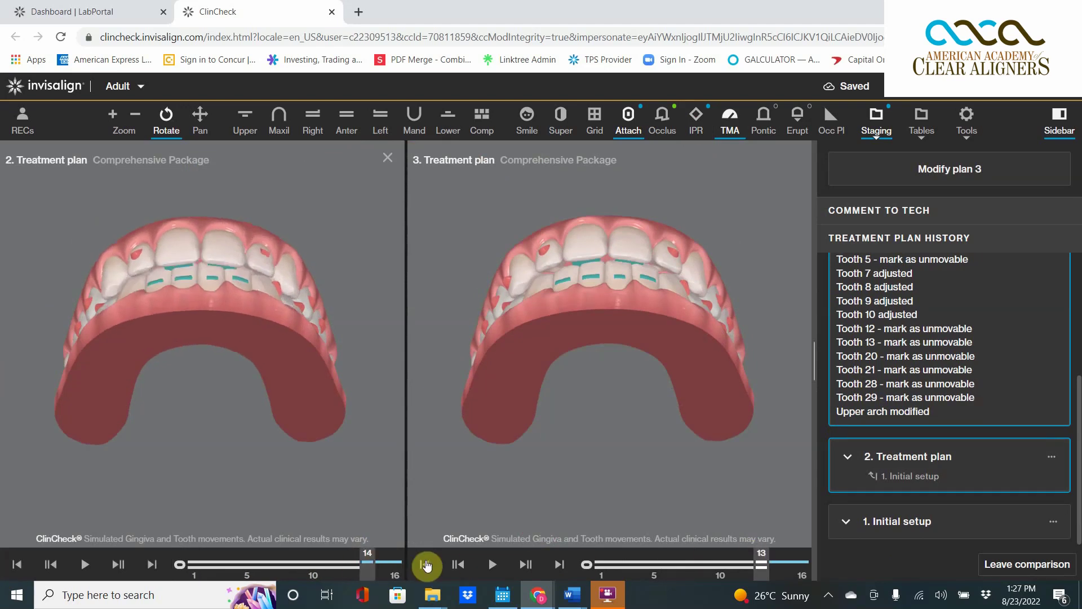
{"action": "left_click_drag", "start_coordinate": [222, 435], "coordinate": [212, 434]}
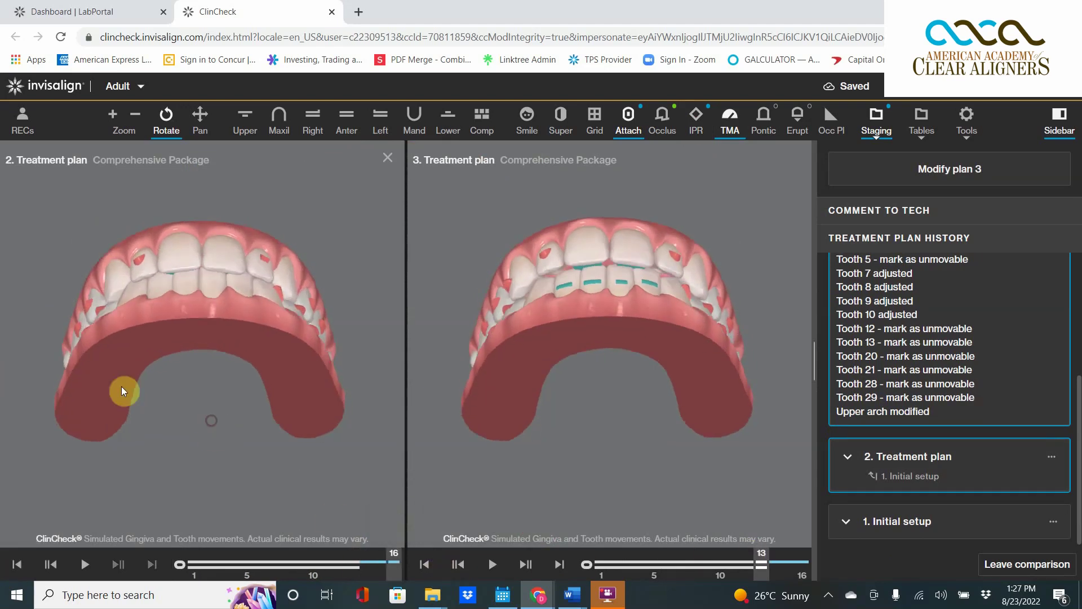
{"action": "left_click_drag", "start_coordinate": [234, 329], "coordinate": [237, 401]}
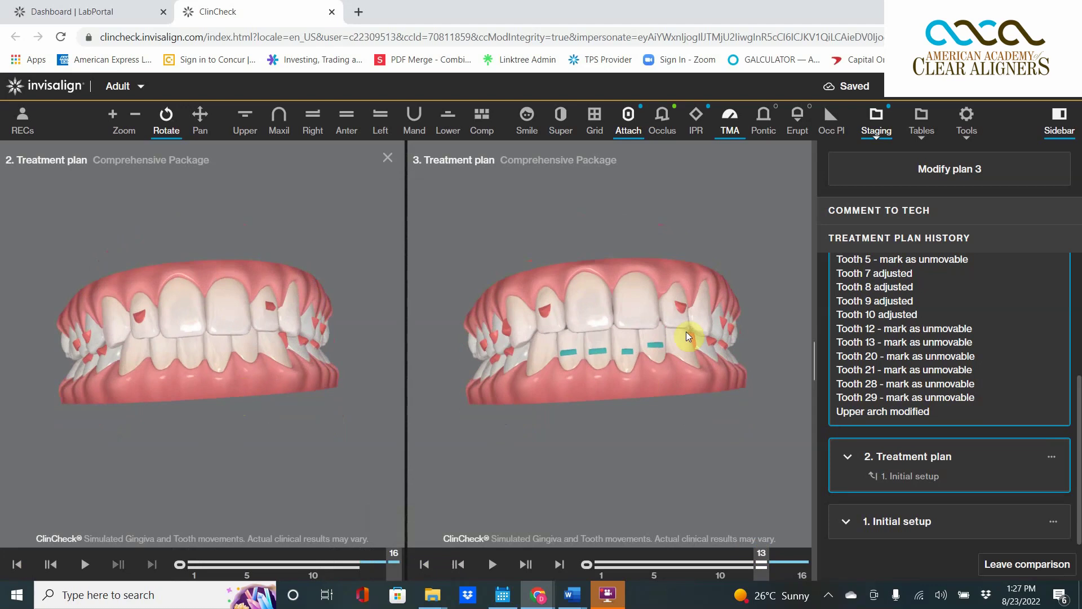
{"action": "left_click_drag", "start_coordinate": [551, 367], "coordinate": [576, 390]}
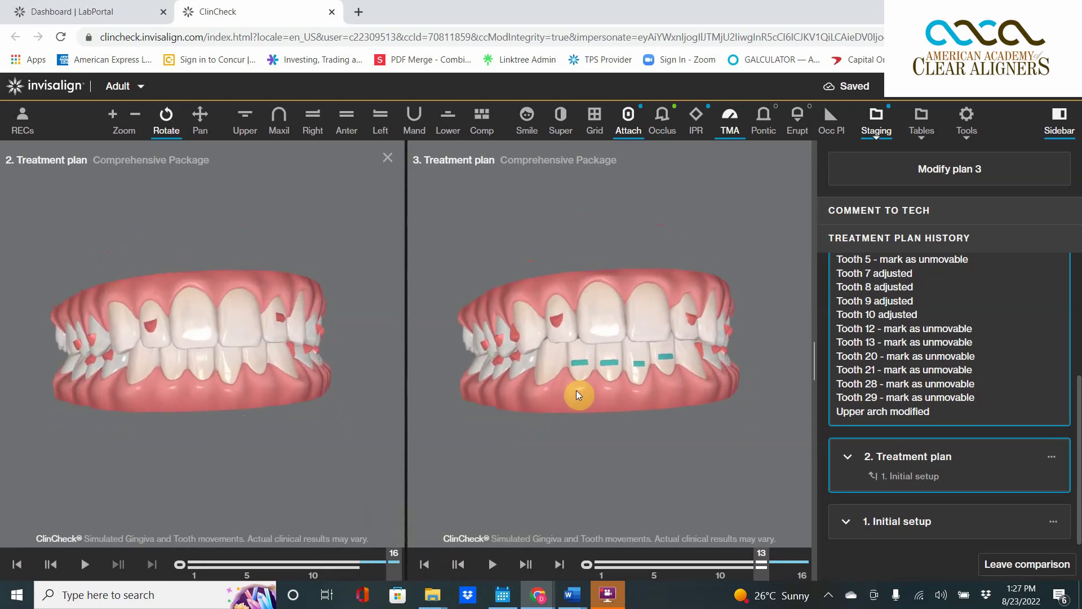